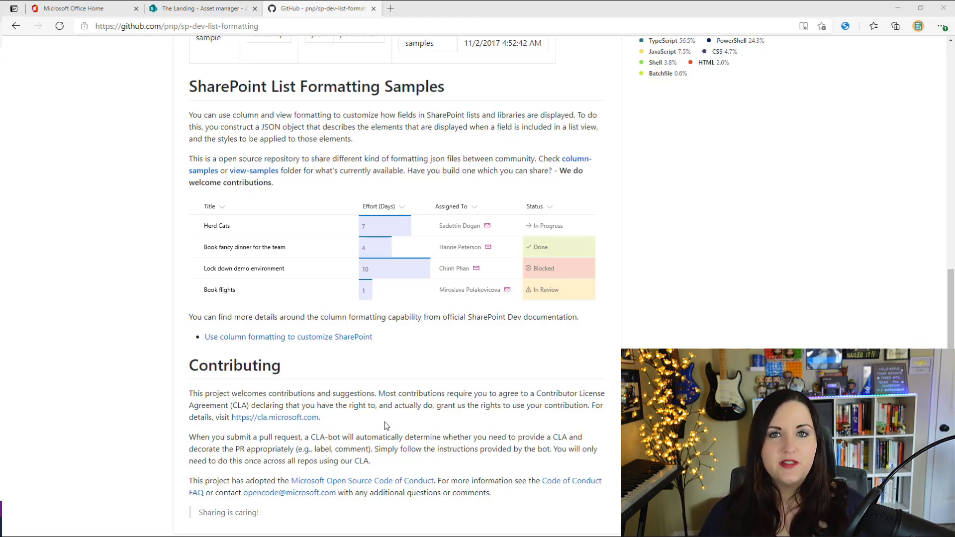
{"action": "scroll", "coordinate": [122, 473], "scroll_direction": "up", "scroll_amount": 10}
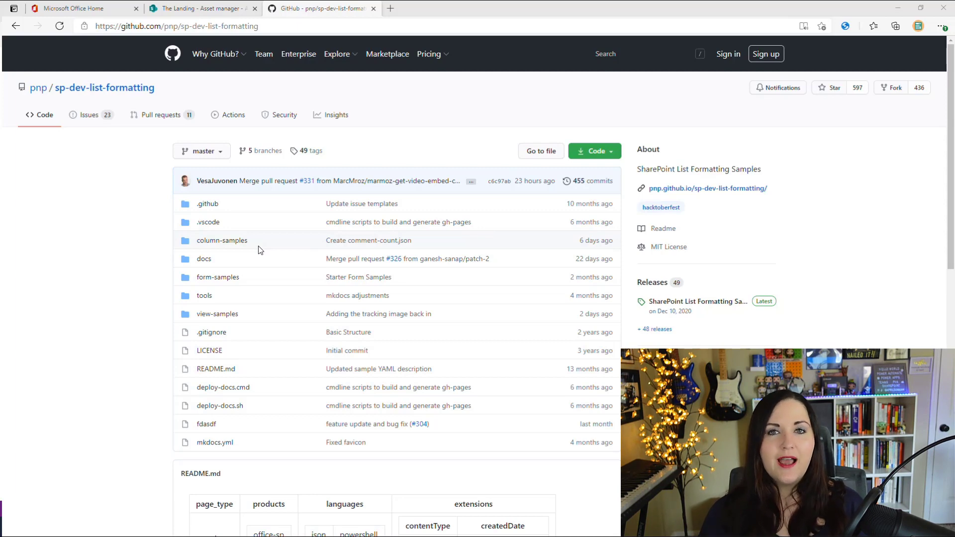
{"action": "scroll", "coordinate": [283, 295], "scroll_direction": "down", "scroll_amount": 9}
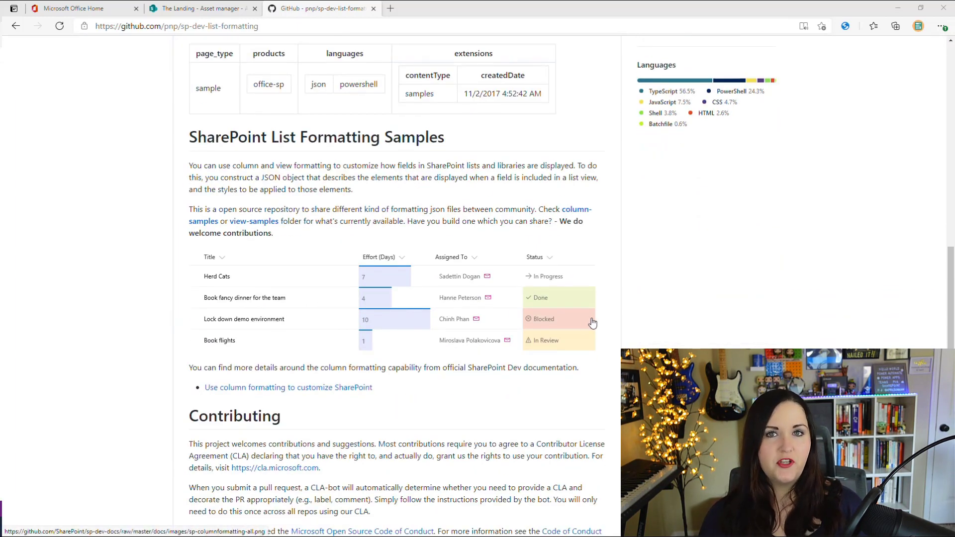
{"action": "scroll", "coordinate": [468, 422], "scroll_direction": "up", "scroll_amount": 8}
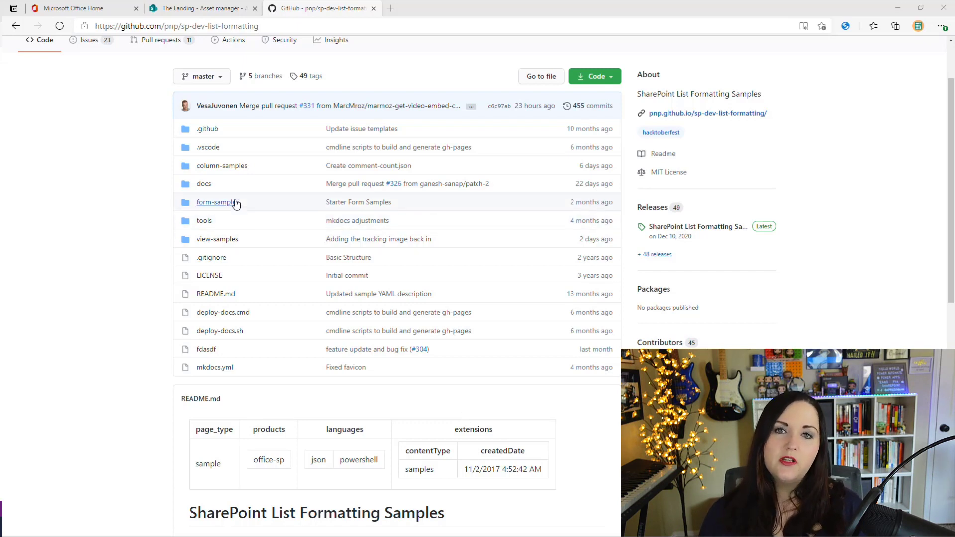
Read through the view-samples planner-inspired-task-card README, then return to the SharePoint Asset manager tab
{"action": "left_click", "coordinate": [232, 244]}
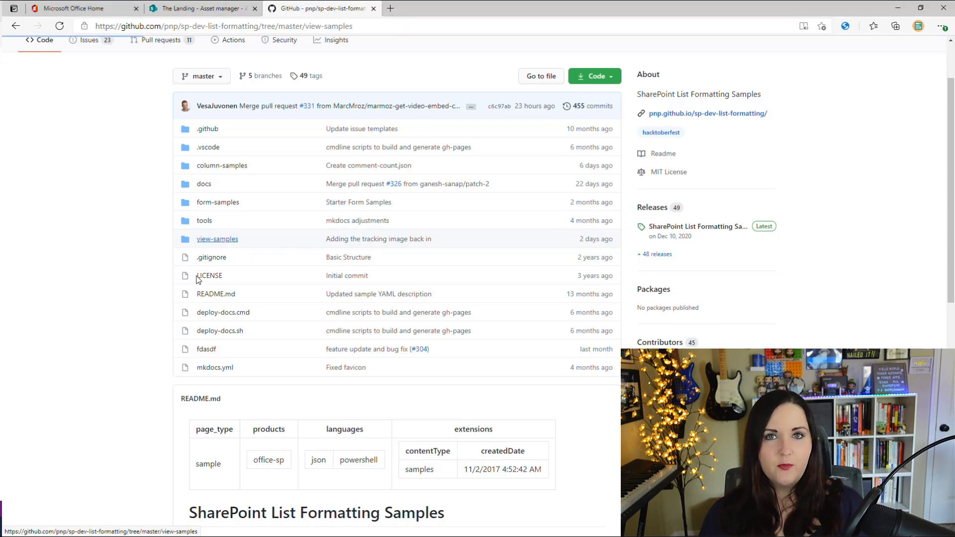
{"action": "scroll", "coordinate": [139, 301], "scroll_direction": "down", "scroll_amount": 3}
{"action": "scroll", "coordinate": [140, 301], "scroll_direction": "down", "scroll_amount": 7}
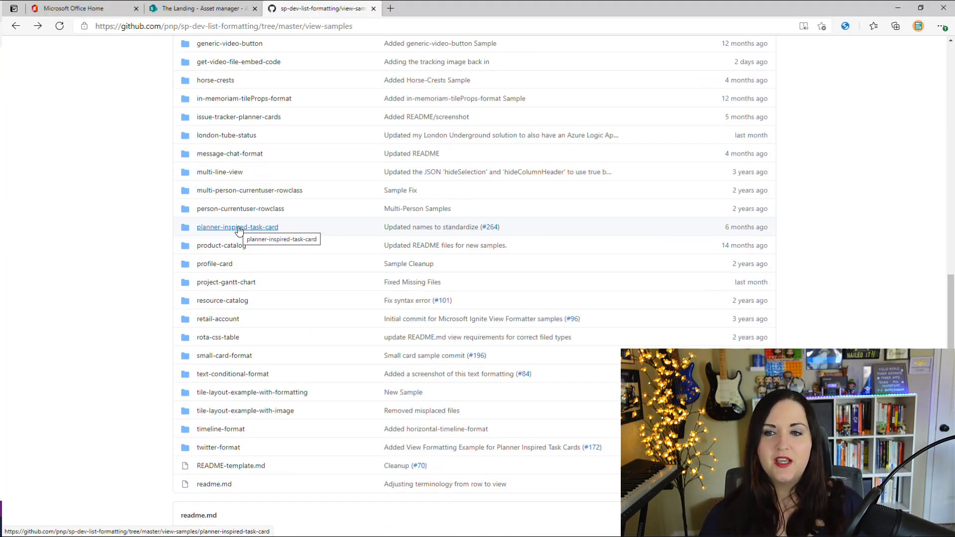
{"action": "left_click", "coordinate": [238, 228]}
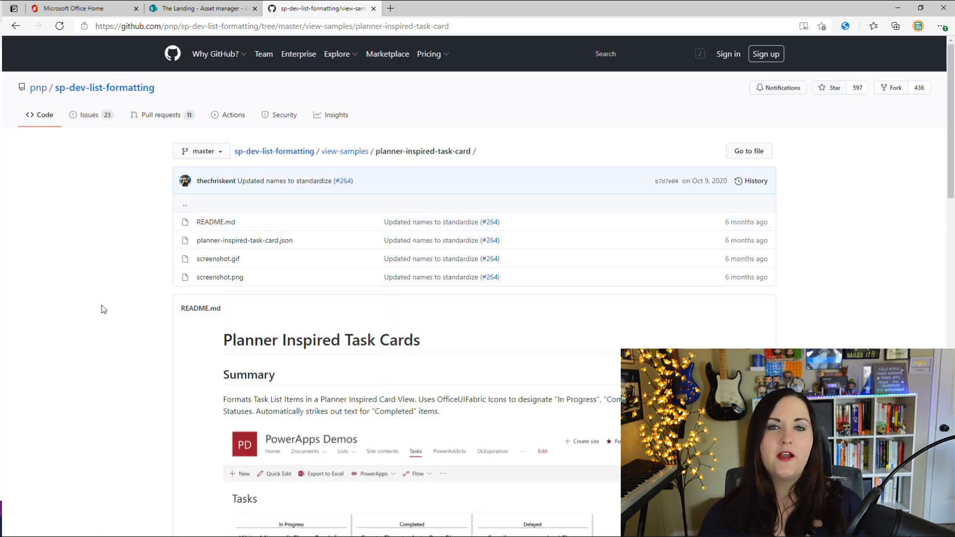
{"action": "scroll", "coordinate": [104, 310], "scroll_direction": "down", "scroll_amount": 6}
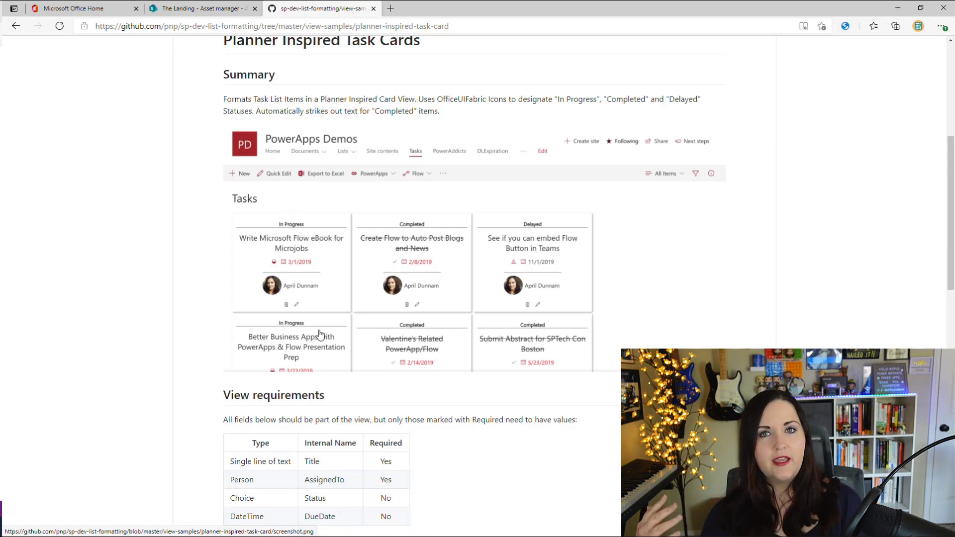
{"action": "scroll", "coordinate": [320, 334], "scroll_direction": "up", "scroll_amount": 6}
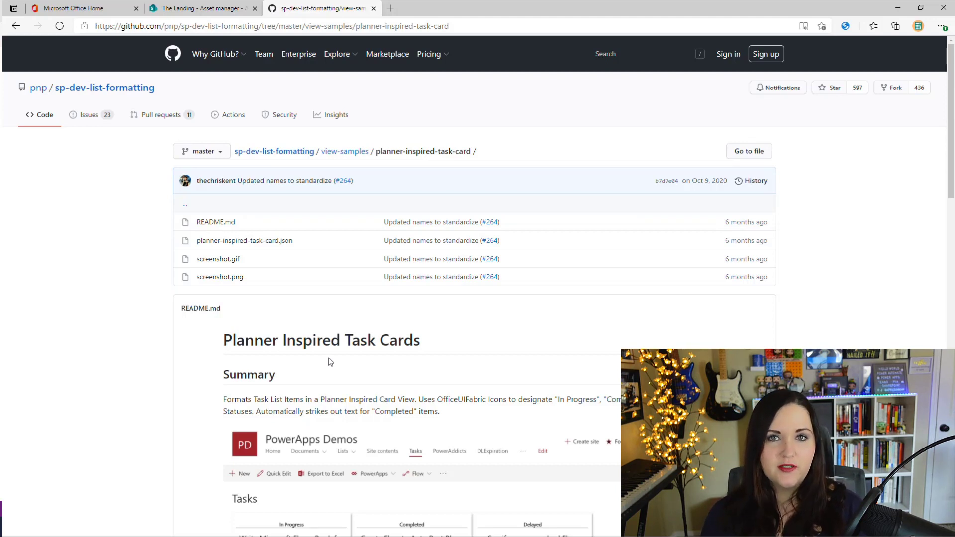
{"action": "key", "text": "ctrl+shift+Tab"}
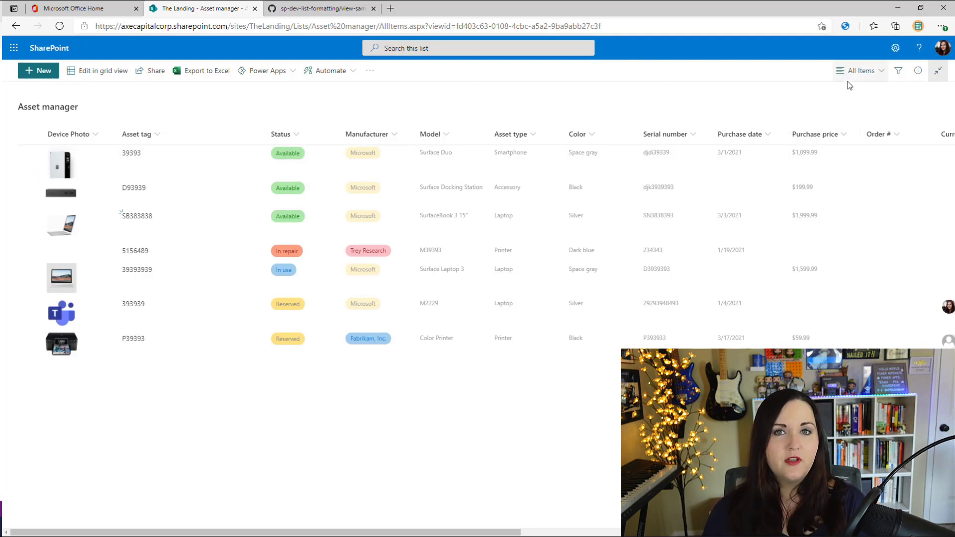
Switch the Asset manager list from All Items to the 'Grouped By asset type' view
{"action": "left_click", "coordinate": [869, 76]}
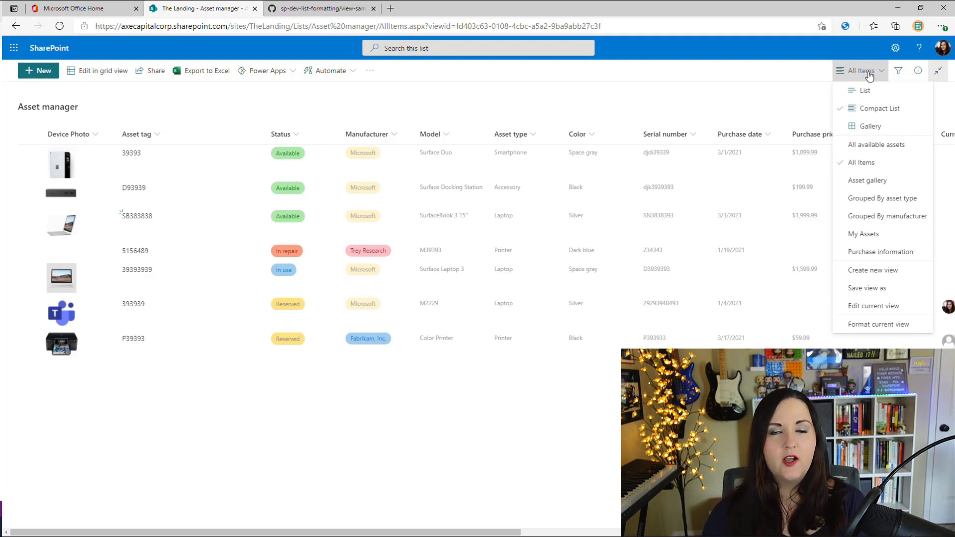
{"action": "left_click", "coordinate": [911, 199]}
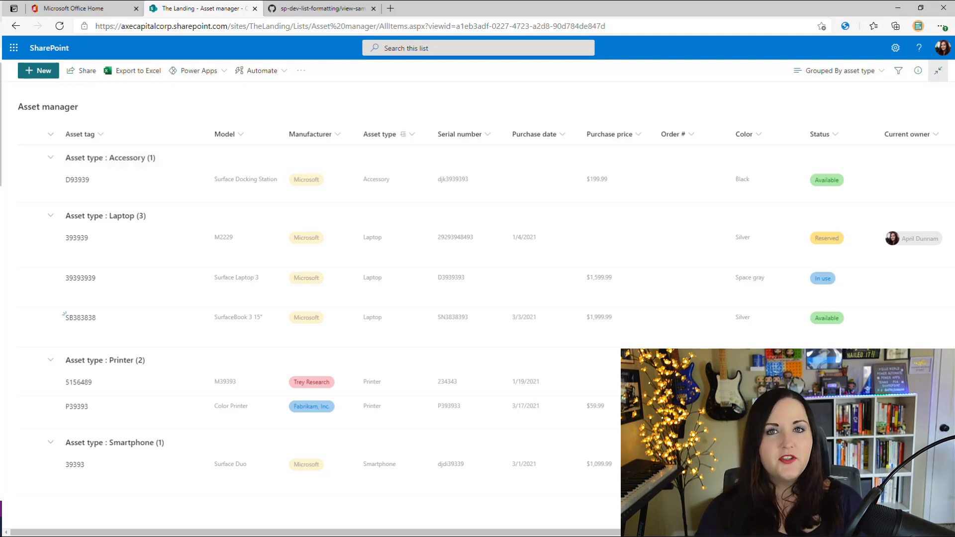
In AssetManager_GroupHeaders_AssetType.json, point out the header style, groupProps, hideFooter true and headerFormatter
{"action": "key", "text": "alt+Tab"}
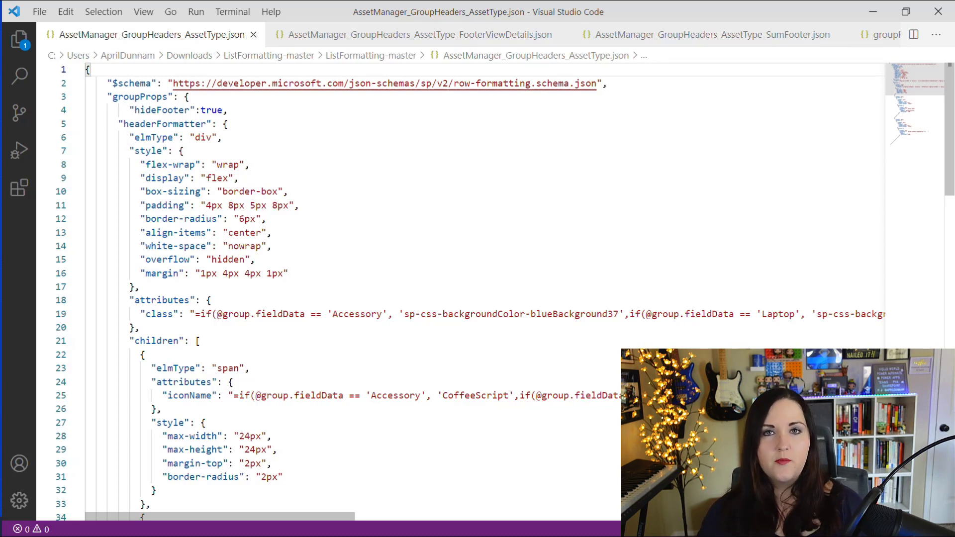
{"action": "left_click", "coordinate": [495, 247]}
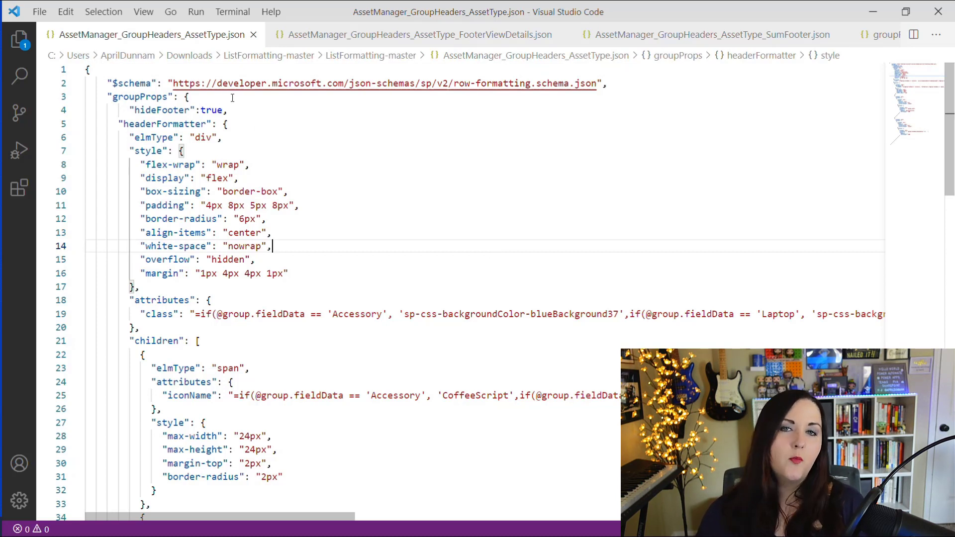
{"action": "left_click", "coordinate": [232, 98]}
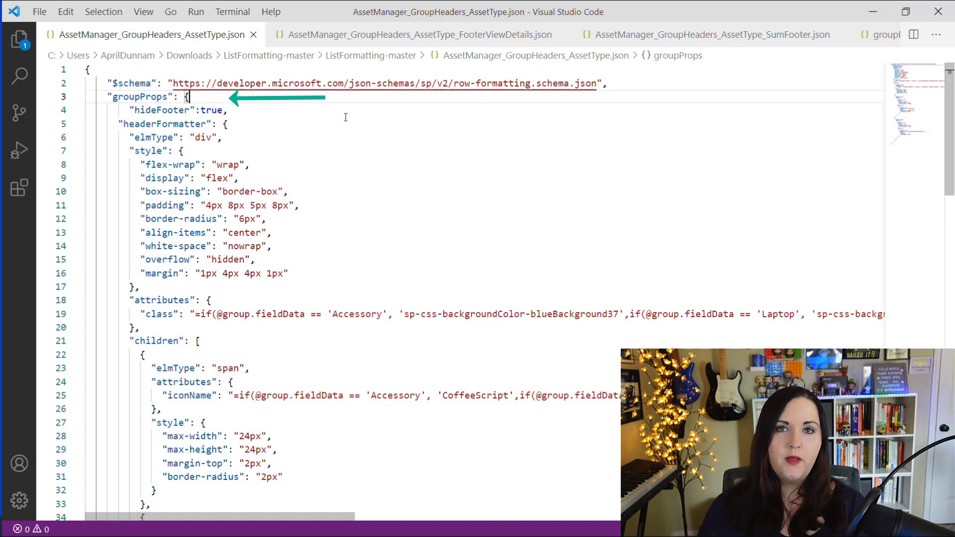
{"action": "left_click", "coordinate": [247, 113]}
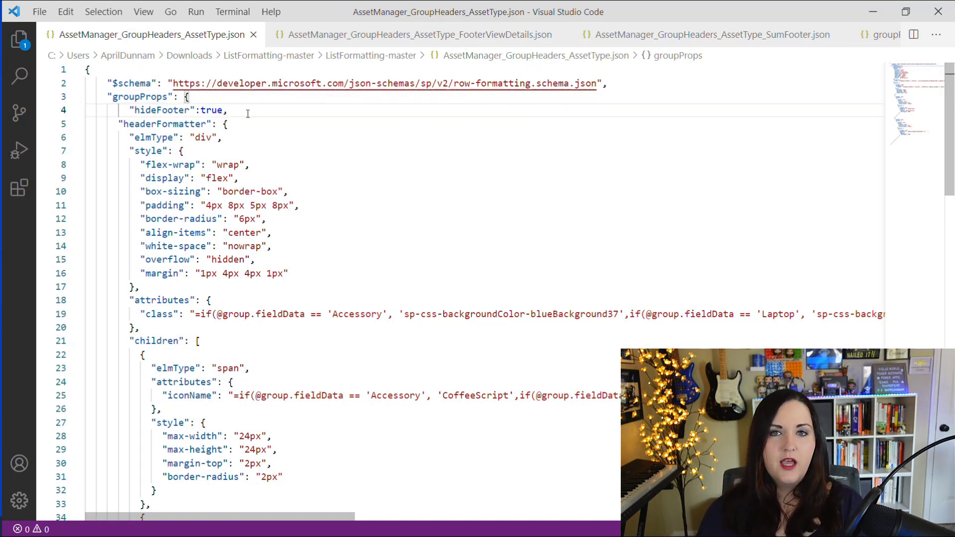
{"action": "left_click", "coordinate": [248, 128]}
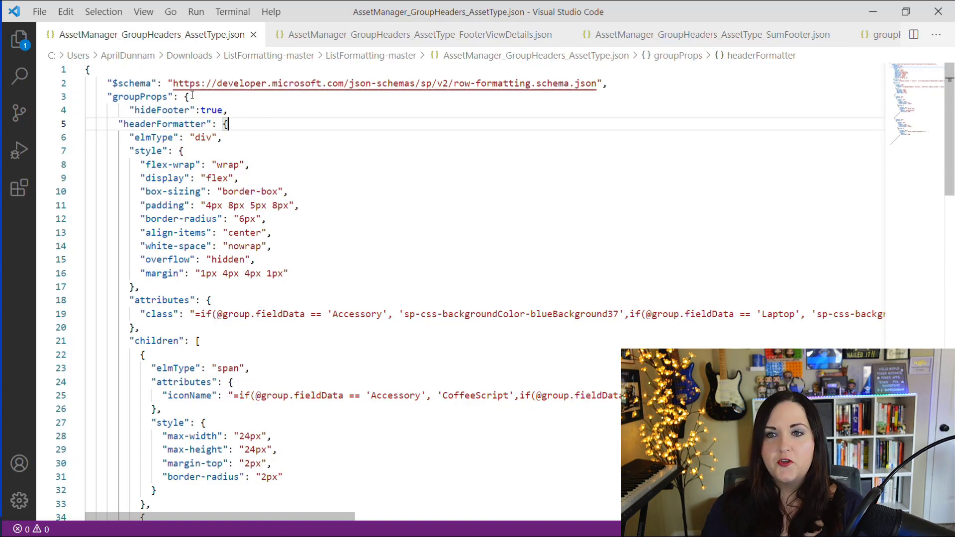
{"action": "left_click_drag", "start_coordinate": [190, 98], "coordinate": [126, 98]}
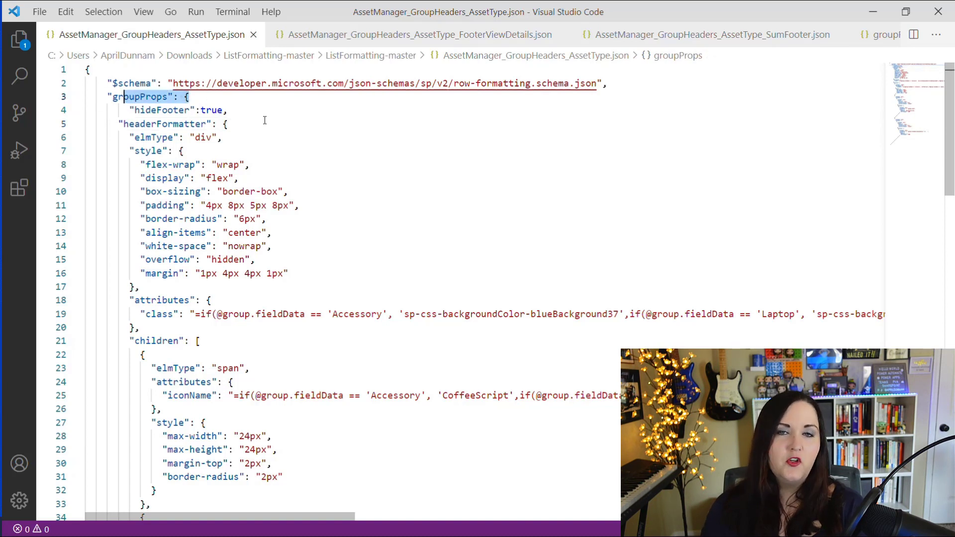
{"action": "left_click", "coordinate": [263, 120]}
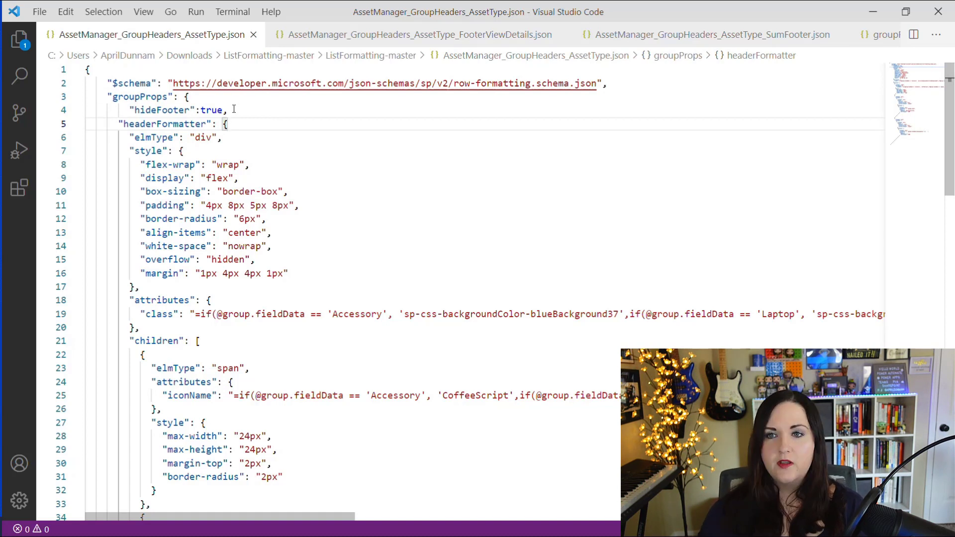
Point out the display flex style and first child span, select all the JSON, then return to SharePoint
{"action": "left_click", "coordinate": [283, 116]}
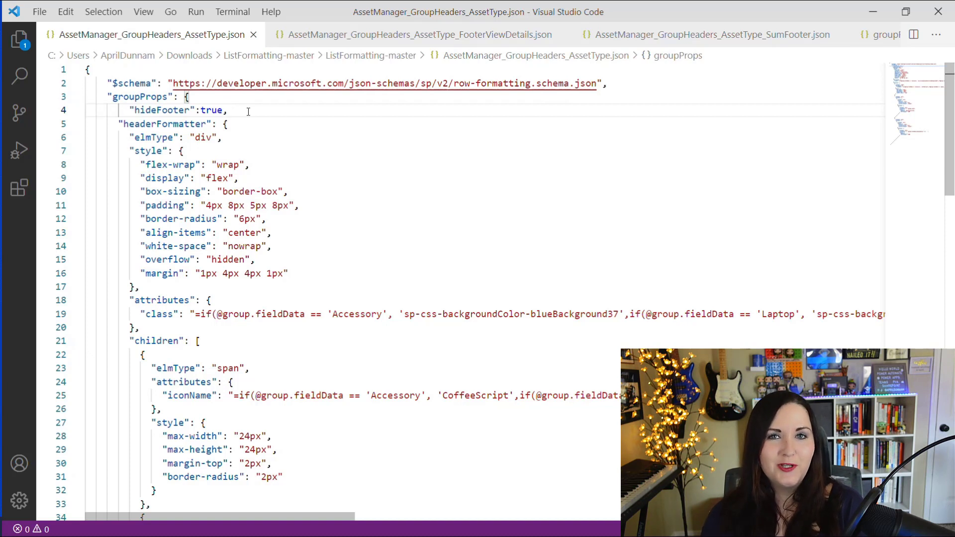
{"action": "left_click", "coordinate": [298, 178]}
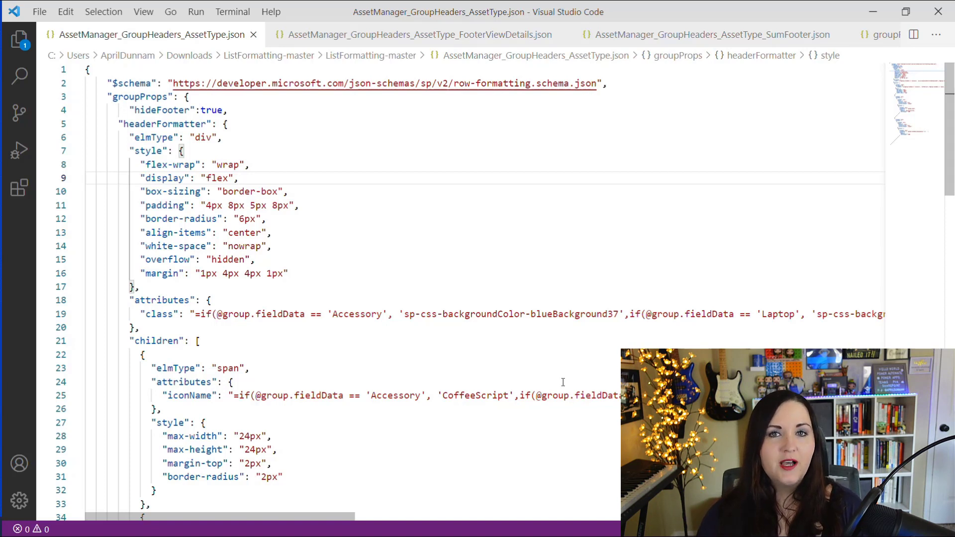
{"action": "left_click", "coordinate": [430, 373]}
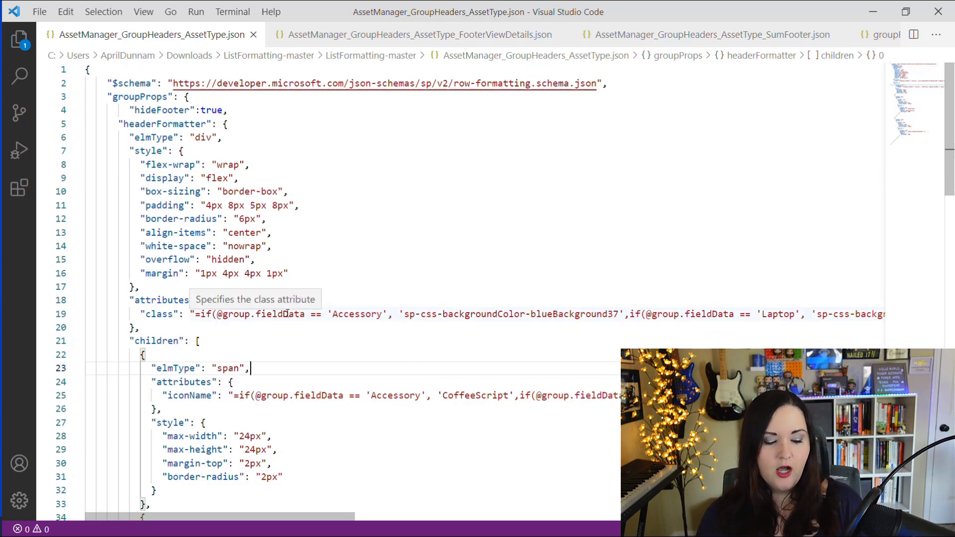
{"action": "key", "text": "ctrl+a"}
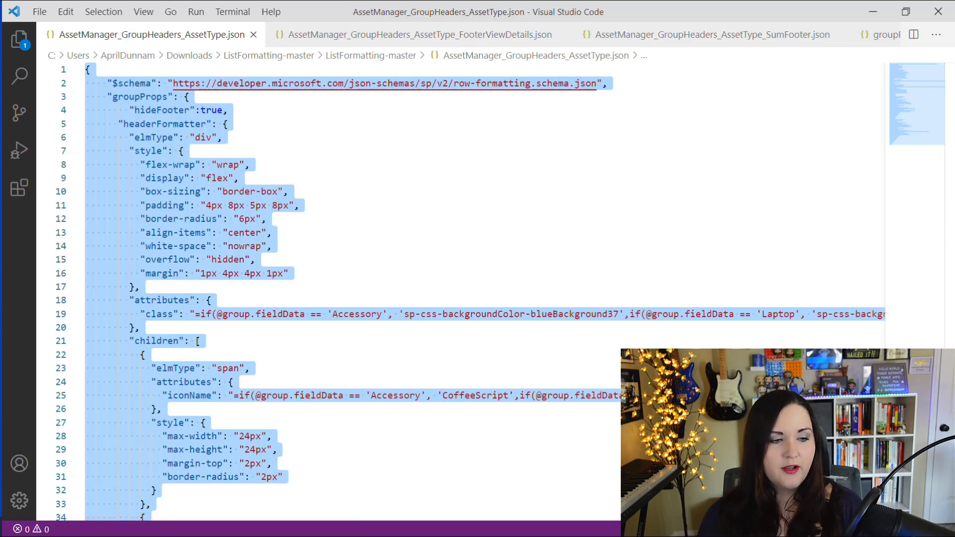
{"action": "key", "text": "alt+Tab"}
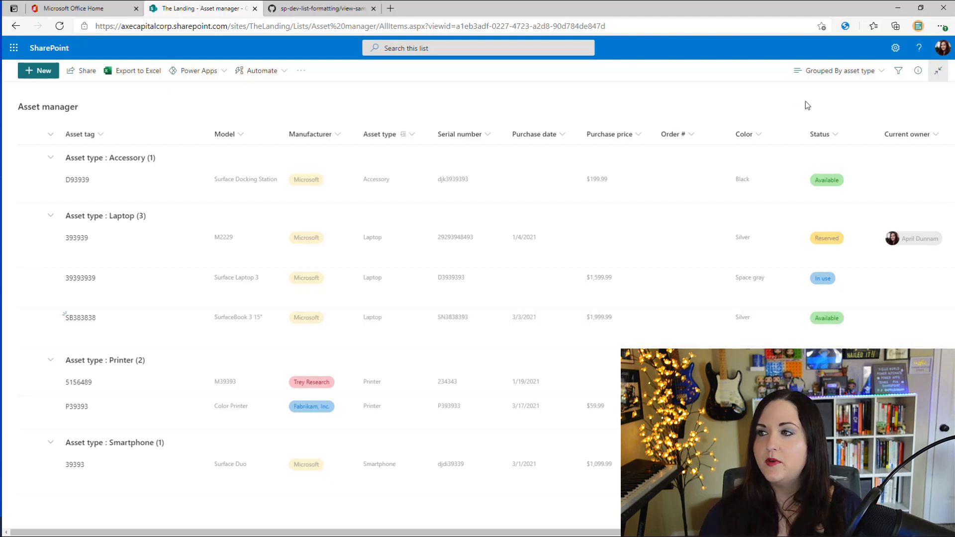
Open the Format view pane through Format current view in the view options menu
{"action": "left_click", "coordinate": [876, 79]}
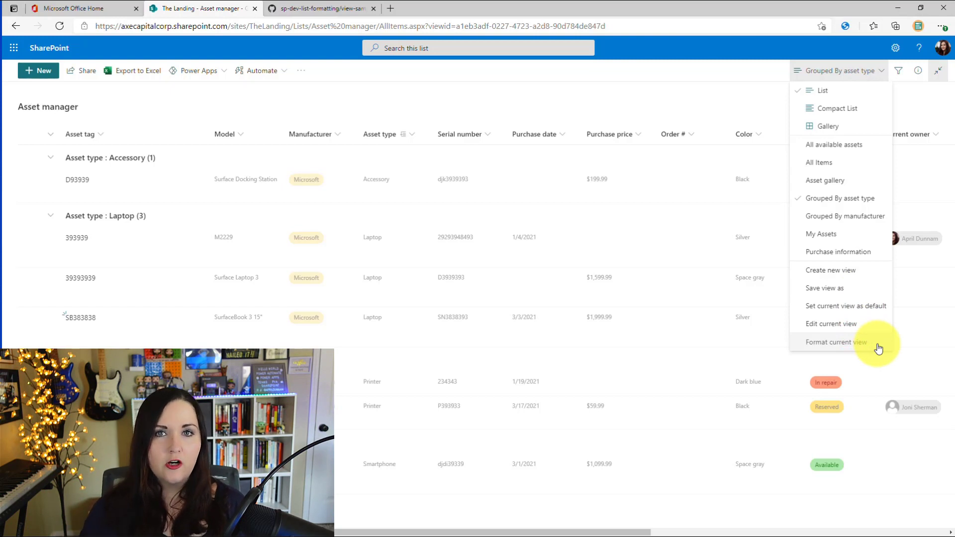
{"action": "left_click", "coordinate": [878, 349]}
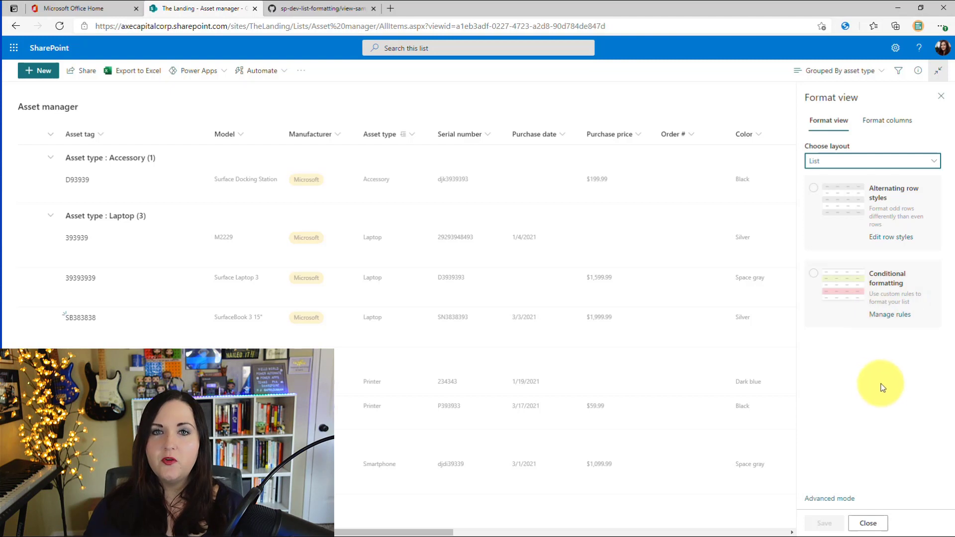
In Advanced mode, replace the view formatting JSON with the group header JSON, save, and close the pane
{"action": "left_click", "coordinate": [847, 499]}
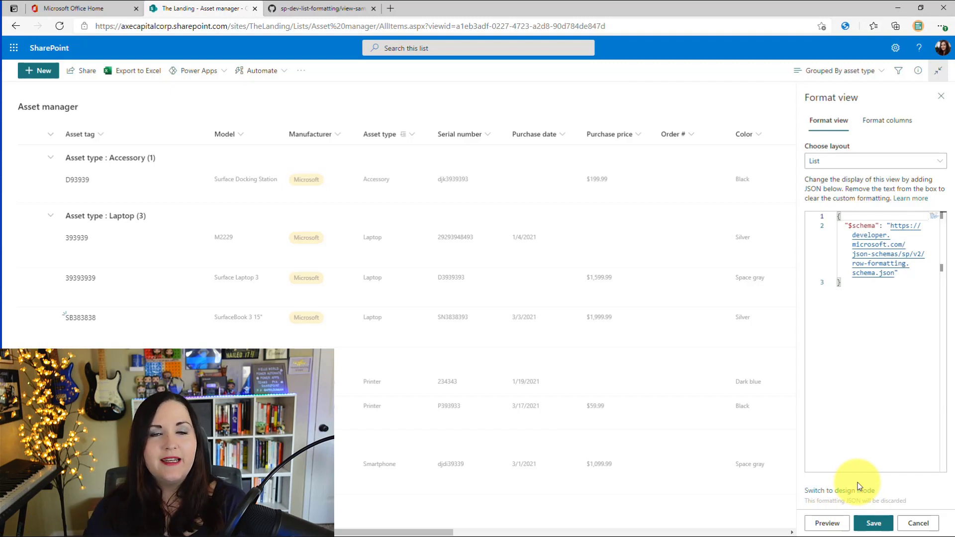
{"action": "left_click", "coordinate": [870, 360]}
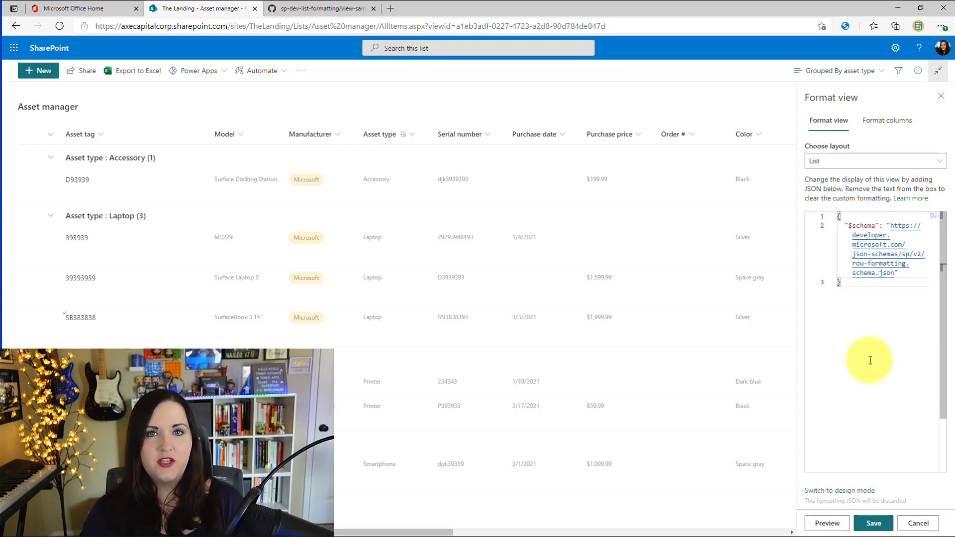
{"action": "left_click_drag", "start_coordinate": [871, 311], "coordinate": [825, 218]}
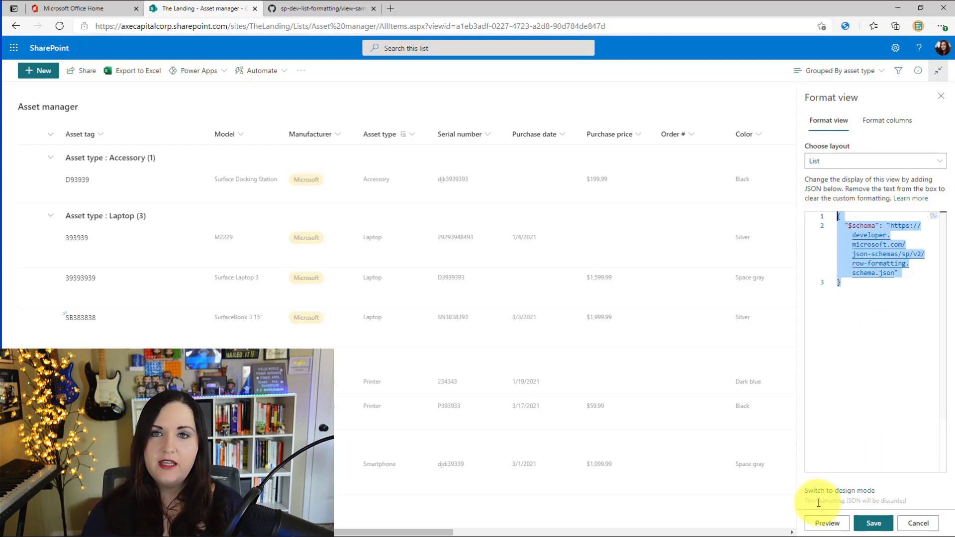
{"action": "key", "text": "ctrl+v"}
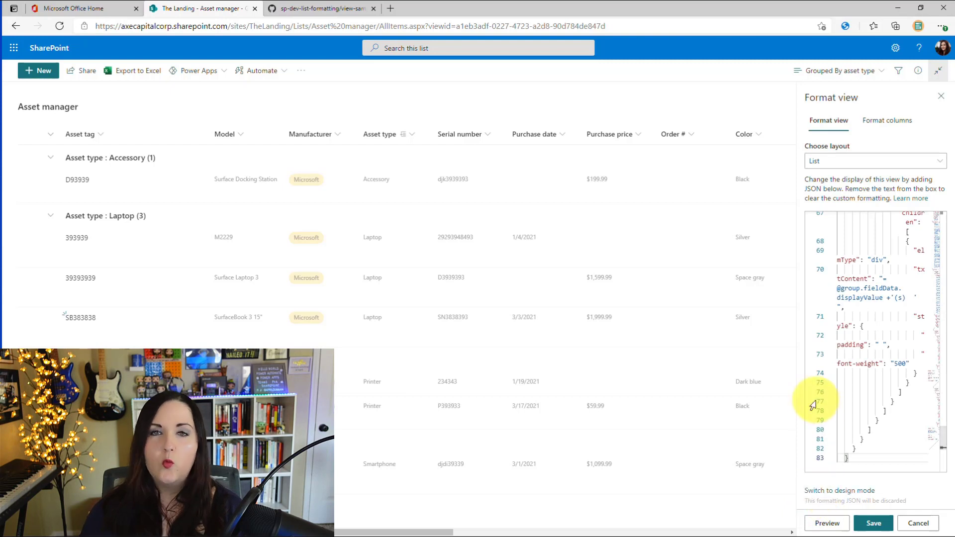
{"action": "scroll", "coordinate": [823, 416], "scroll_direction": "up", "scroll_amount": 3}
{"action": "scroll", "coordinate": [822, 420], "scroll_direction": "up", "scroll_amount": 5}
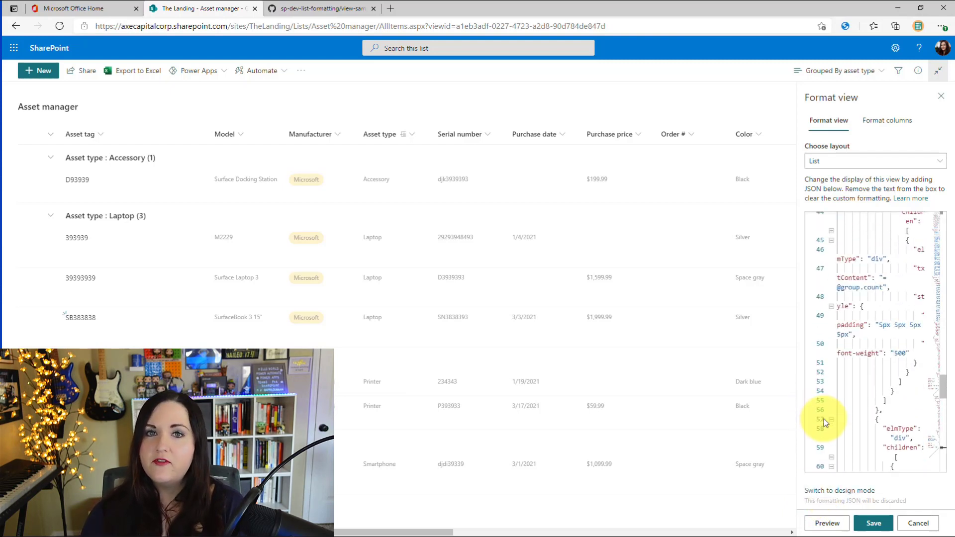
{"action": "left_click", "coordinate": [880, 525]}
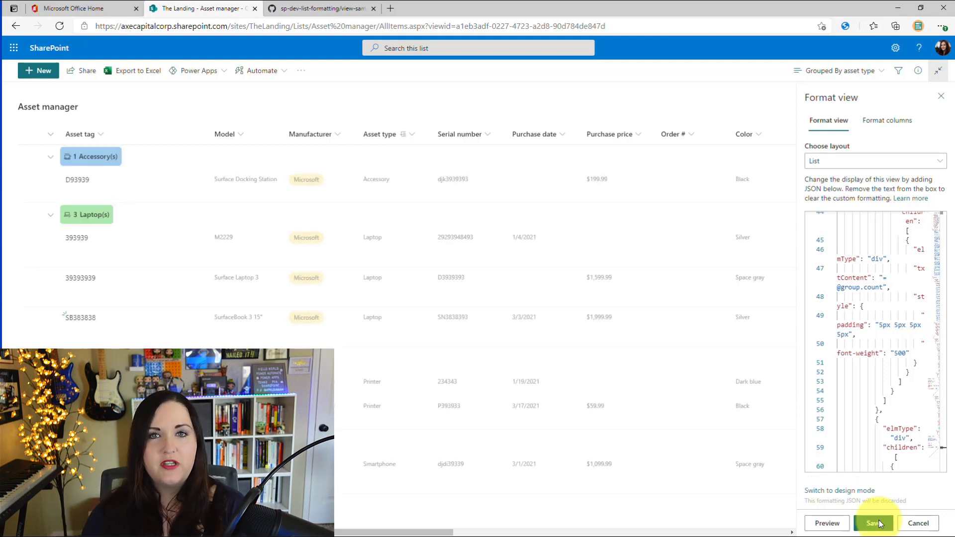
{"action": "left_click", "coordinate": [940, 96]}
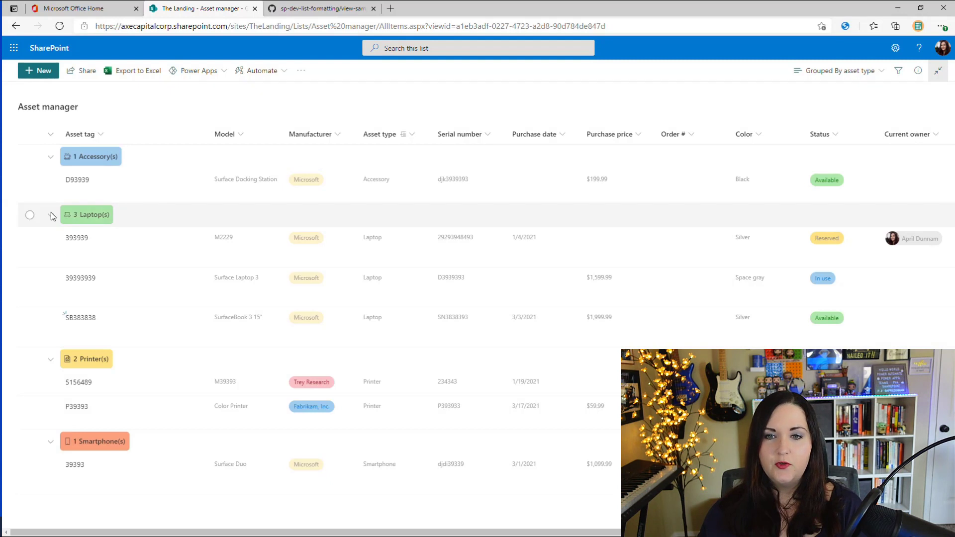
Collapse the Accessory, Laptop, Printer and Smartphone groups, then re-expand Smartphone and Printer
{"action": "left_click", "coordinate": [48, 158]}
{"action": "left_click", "coordinate": [50, 182]}
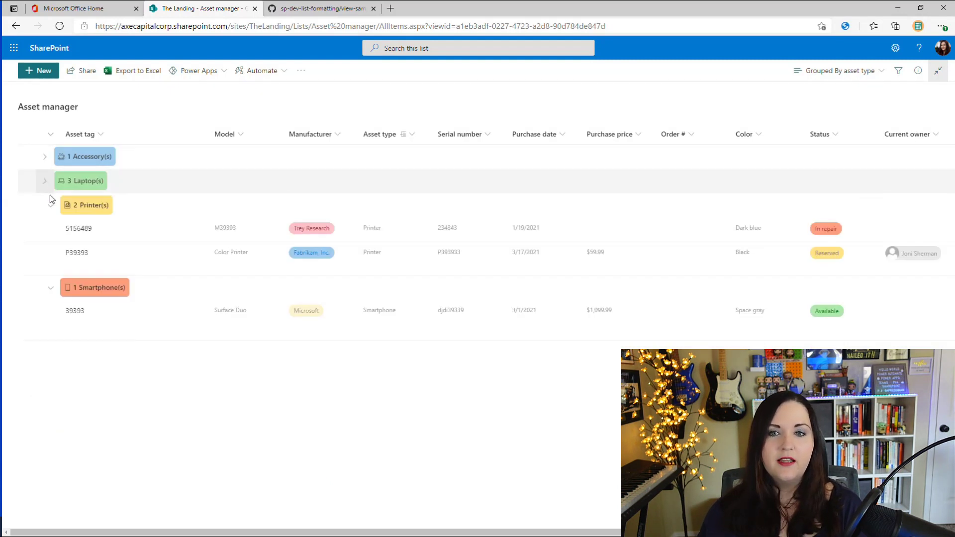
{"action": "left_click", "coordinate": [49, 203]}
{"action": "left_click", "coordinate": [50, 229]}
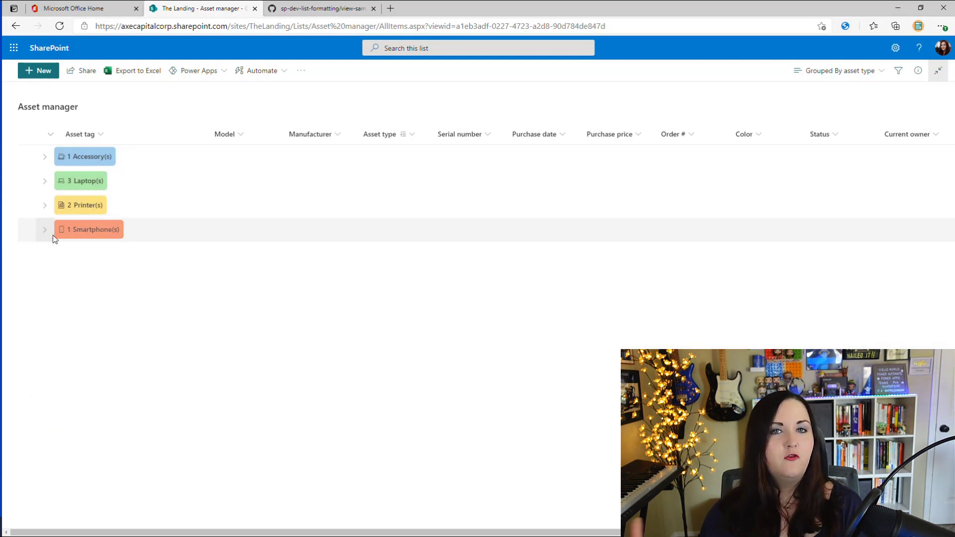
{"action": "left_click", "coordinate": [45, 229]}
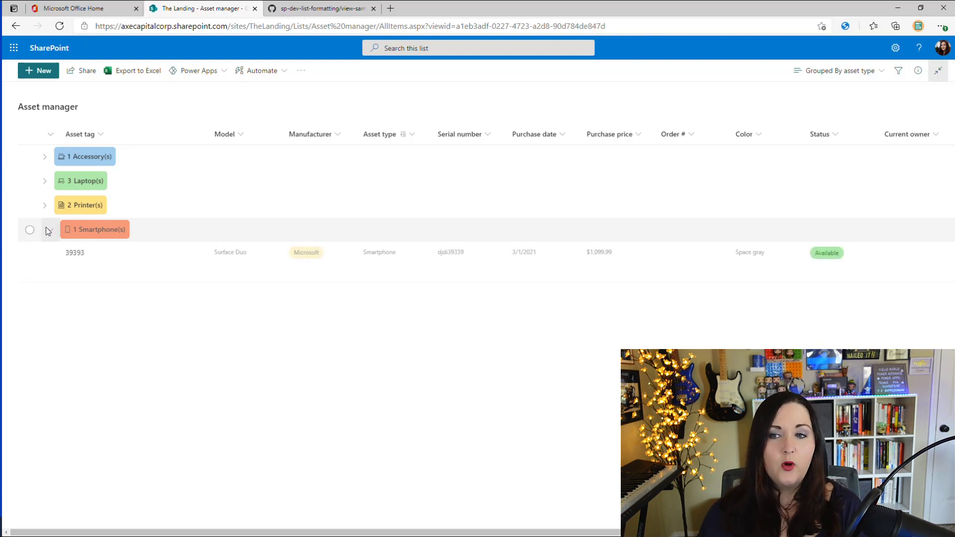
{"action": "left_click", "coordinate": [46, 202]}
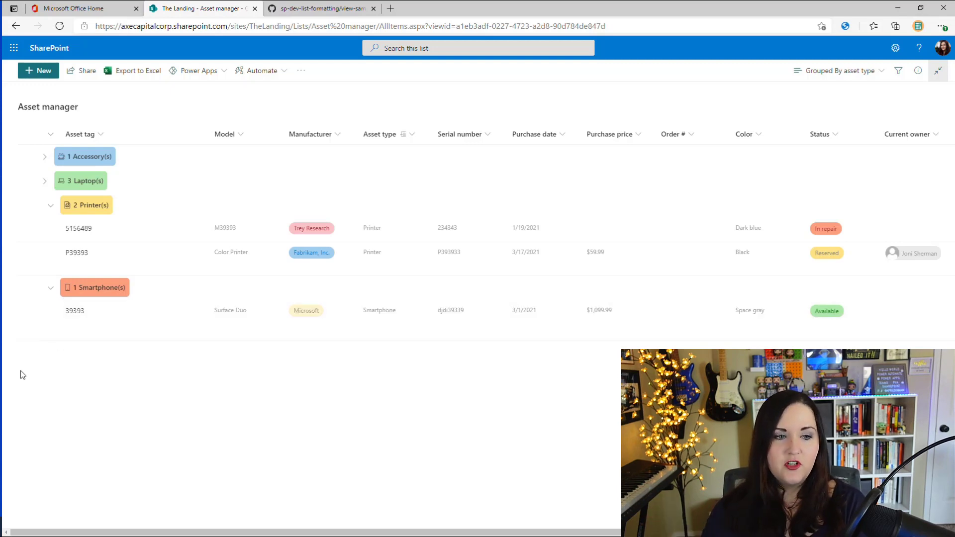
Scroll through the group-header JSON's header formatting, then bring up the Office UI Fabric Icons tab
{"action": "key", "text": "alt+Tab"}
{"action": "key", "text": "ctrl+a"}
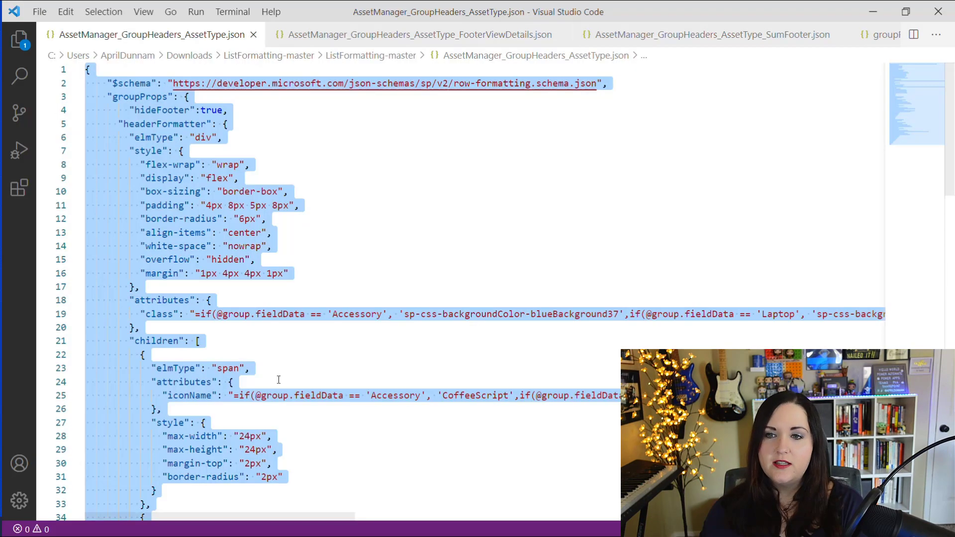
{"action": "left_click", "coordinate": [393, 258]}
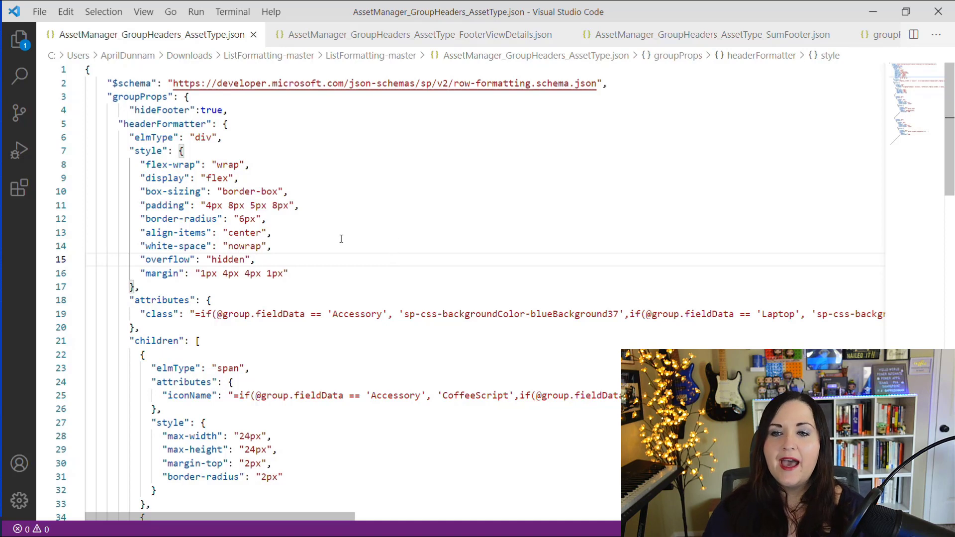
{"action": "scroll", "coordinate": [327, 233], "scroll_direction": "down", "scroll_amount": 1}
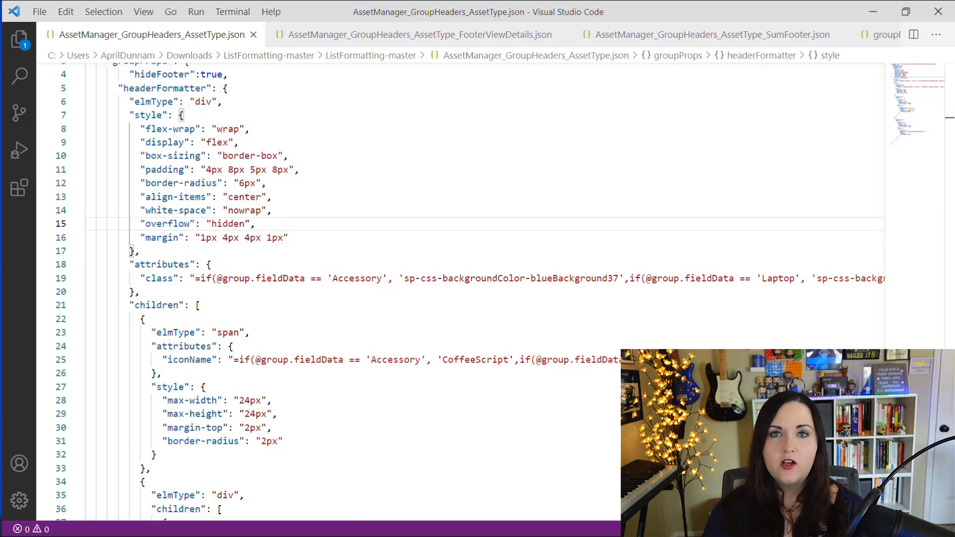
{"action": "key", "text": "alt+Tab"}
{"action": "left_click", "coordinate": [547, 9]}
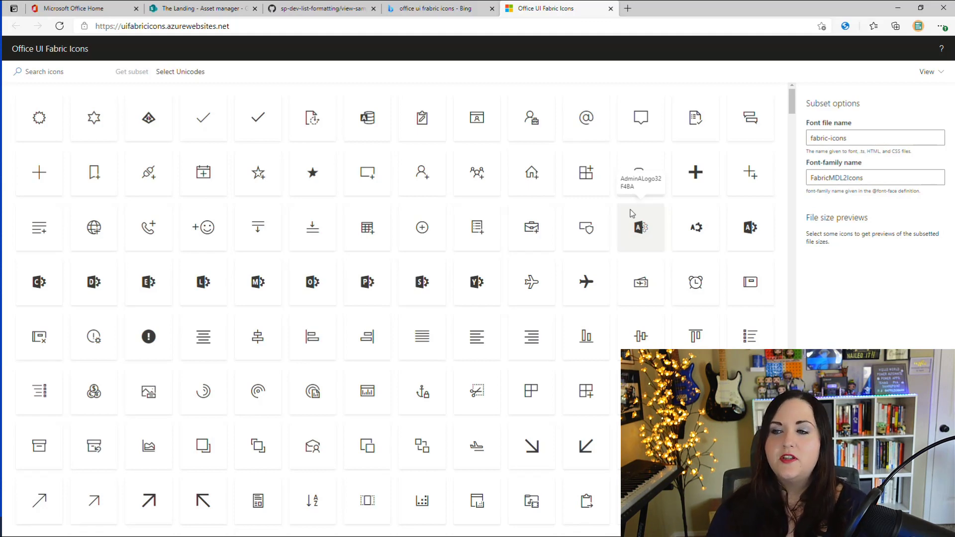
Browse the icon grid, previewing copy options for AnalyticsQuery and AlignHorizontalRight
{"action": "scroll", "coordinate": [366, 224], "scroll_direction": "down", "scroll_amount": 2}
{"action": "scroll", "coordinate": [367, 224], "scroll_direction": "up", "scroll_amount": 2}
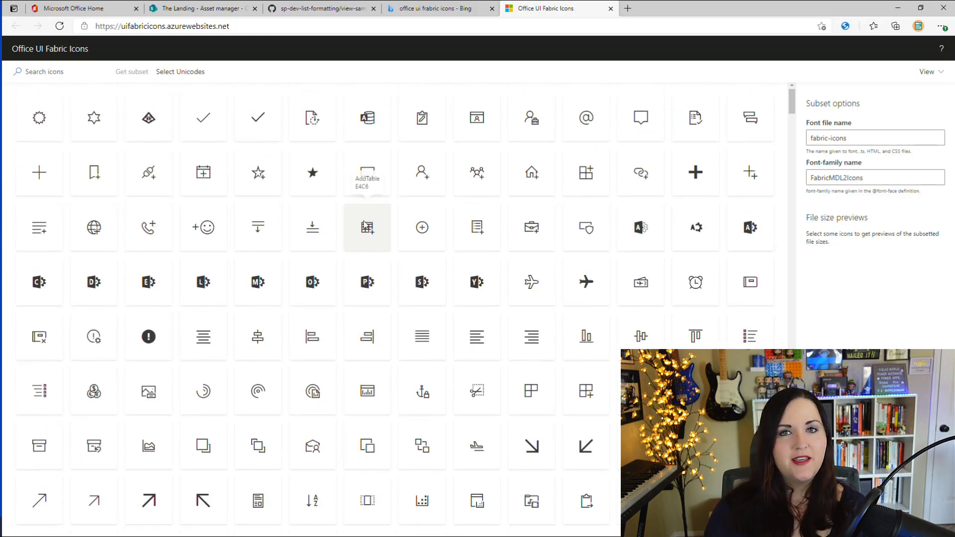
{"action": "scroll", "coordinate": [366, 226], "scroll_direction": "down", "scroll_amount": 4}
{"action": "left_click", "coordinate": [264, 193]}
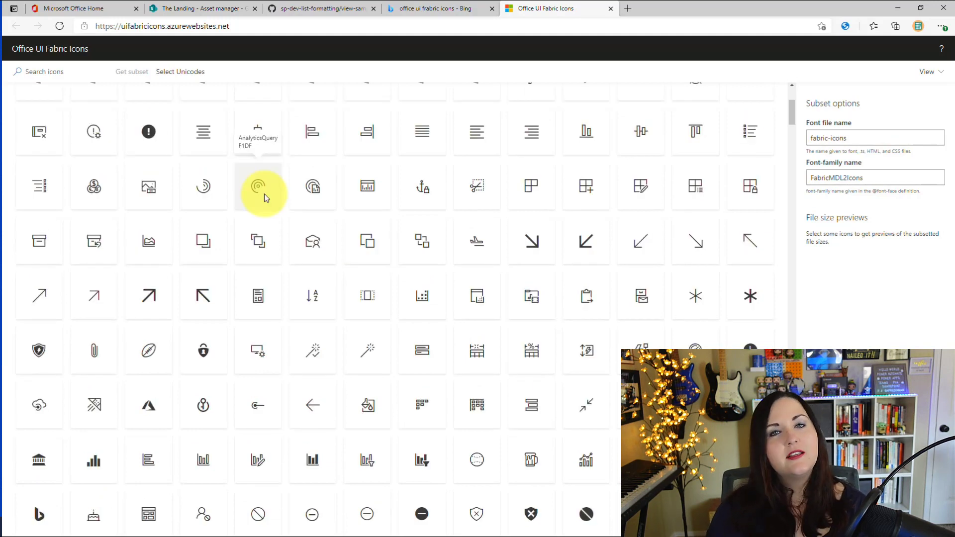
{"action": "left_click", "coordinate": [264, 192]}
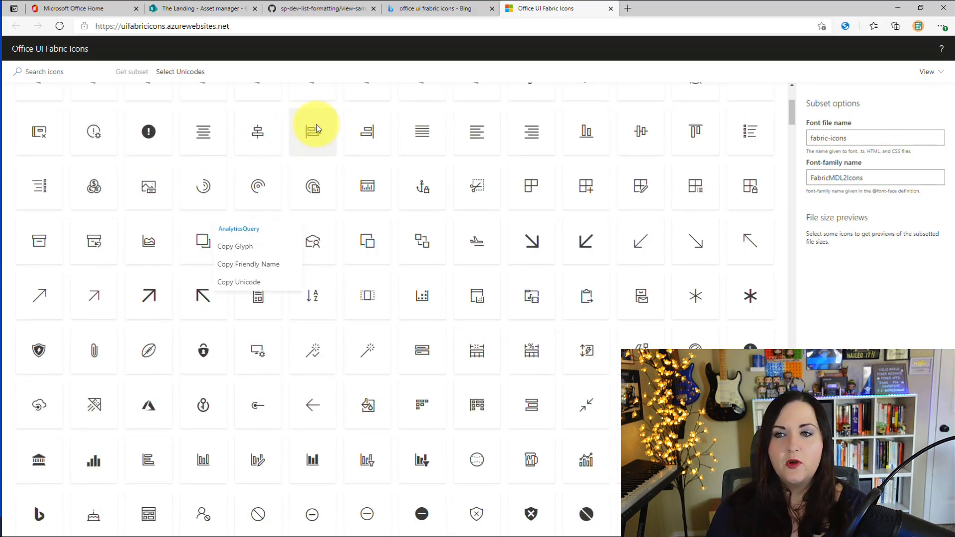
{"action": "left_click", "coordinate": [367, 131]}
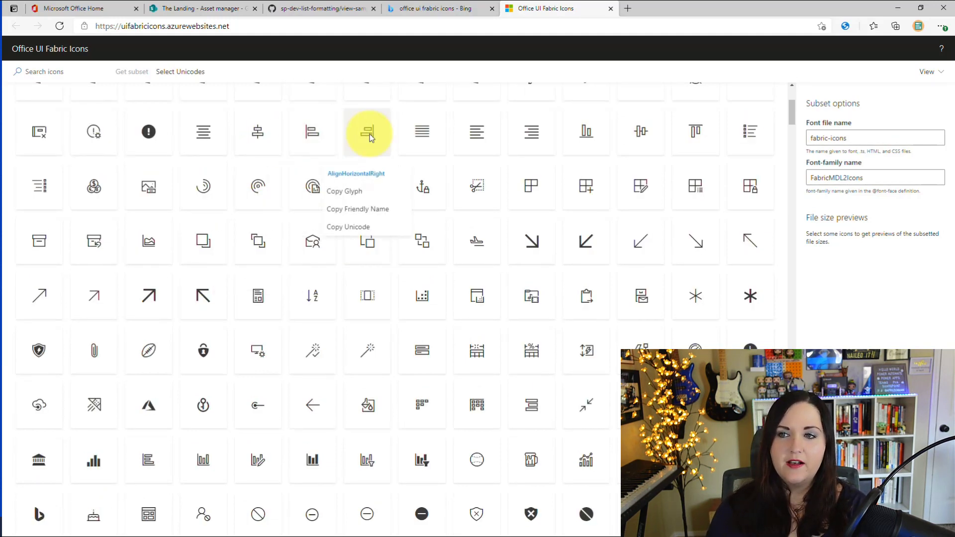
{"action": "left_click", "coordinate": [383, 208]}
{"action": "scroll", "coordinate": [309, 347], "scroll_direction": "up", "scroll_amount": 4}
Search 'laptop', show LaptopSelected's copy options, and return to VS Code
{"action": "left_click", "coordinate": [59, 72]}
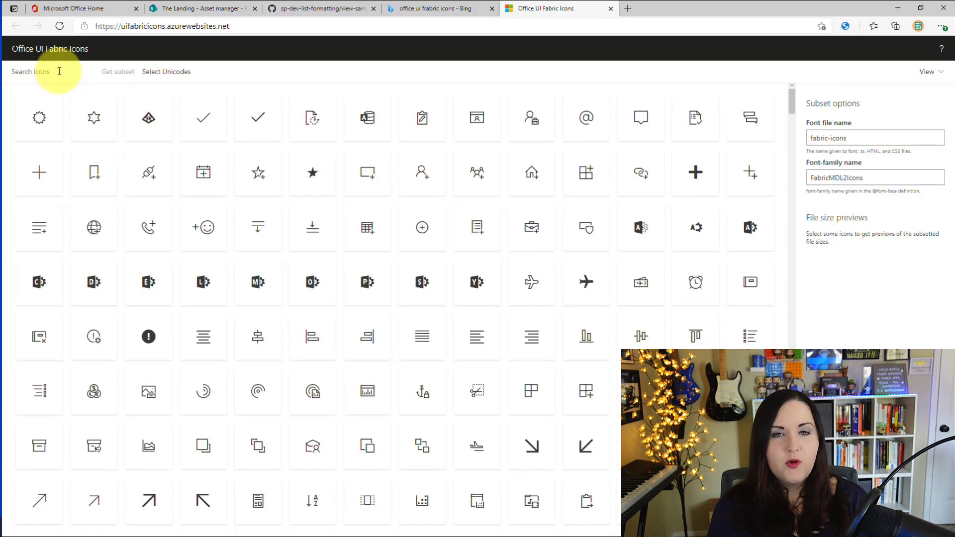
{"action": "type", "text": "laptop"}
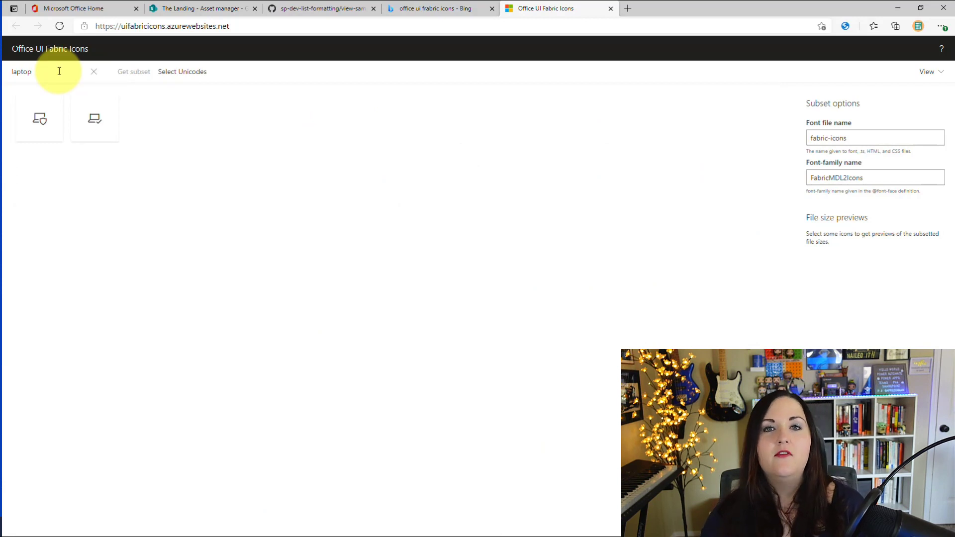
{"action": "left_click", "coordinate": [94, 123]}
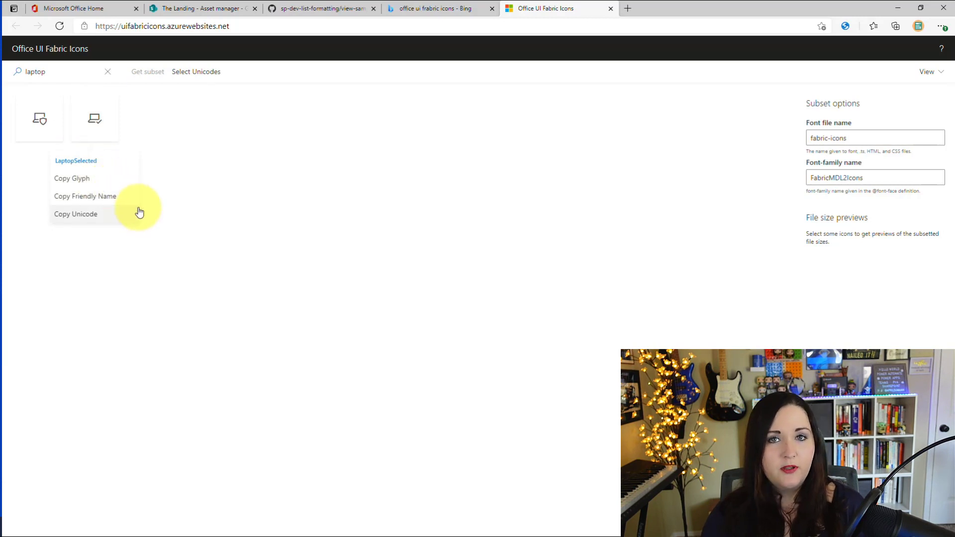
{"action": "key", "text": "alt+Tab"}
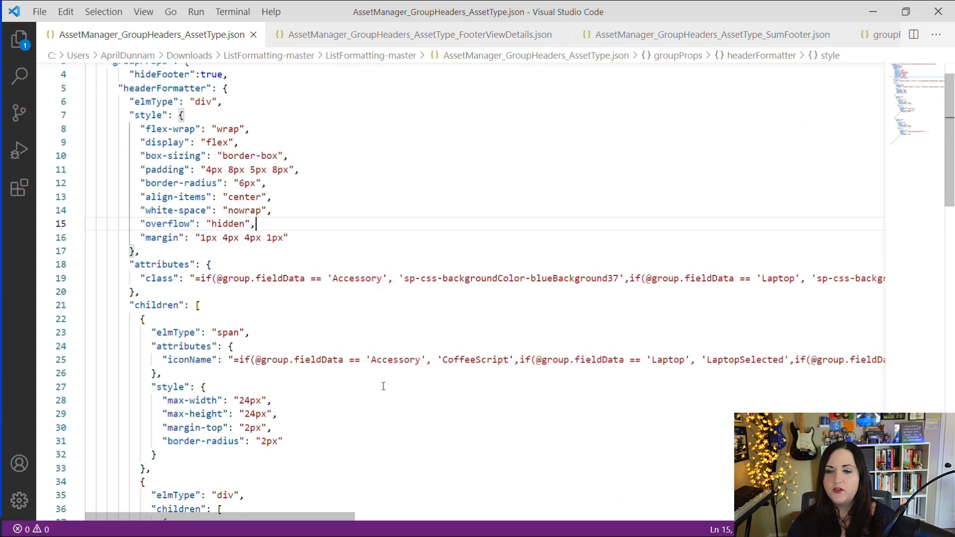
{"action": "left_click", "coordinate": [297, 368]}
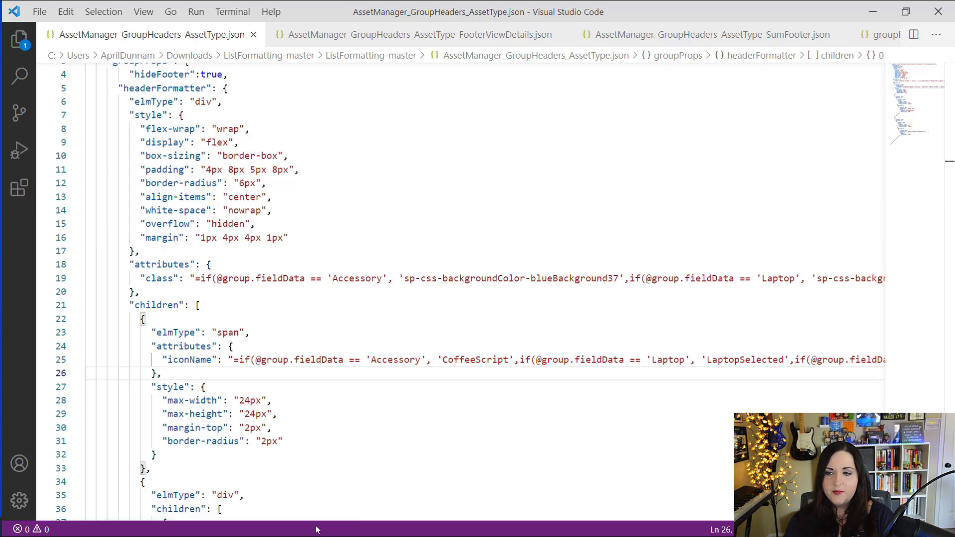
{"action": "left_click", "coordinate": [411, 360]}
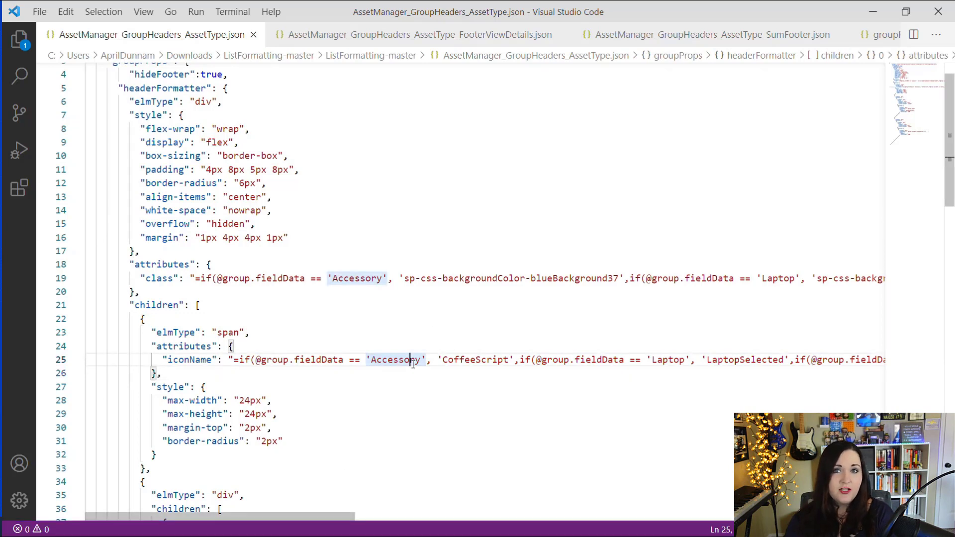
{"action": "left_click", "coordinate": [504, 360]}
{"action": "left_click_drag", "start_coordinate": [508, 360], "coordinate": [466, 360]}
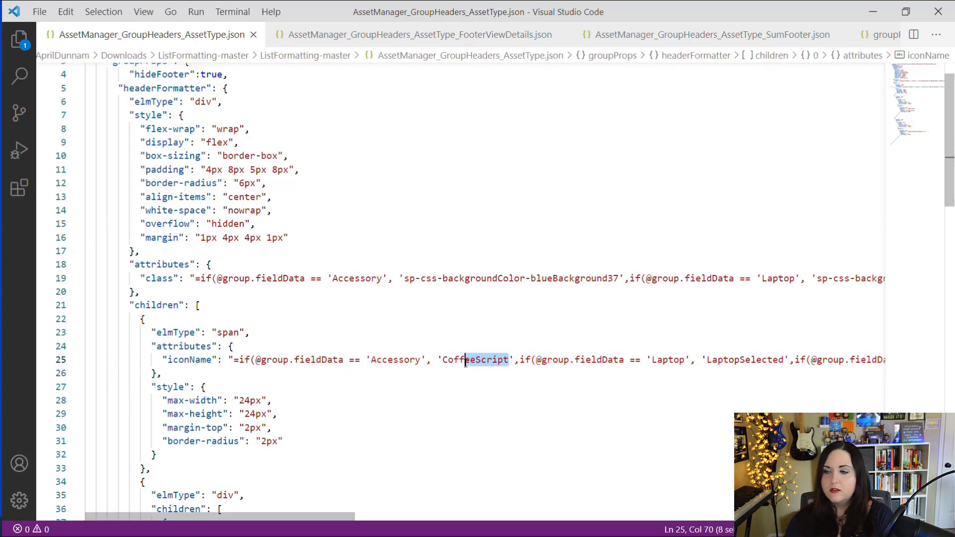
{"action": "left_click", "coordinate": [745, 360]}
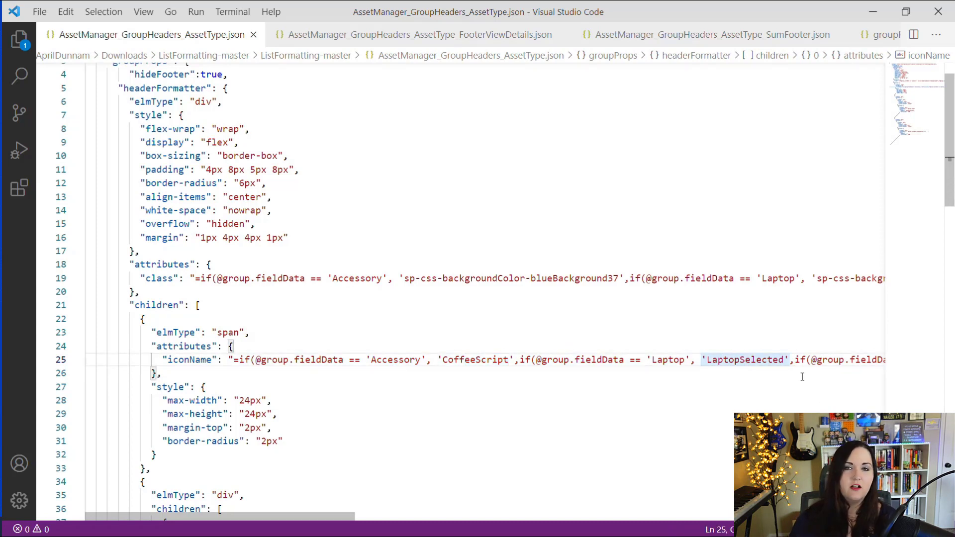
{"action": "scroll", "coordinate": [802, 377], "scroll_direction": "down", "scroll_amount": 1}
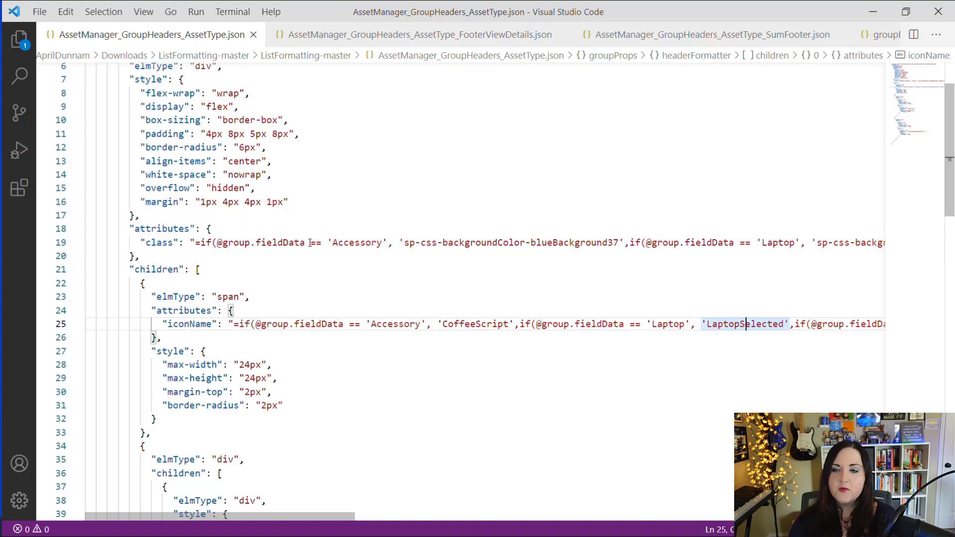
{"action": "left_click_drag", "start_coordinate": [310, 242], "coordinate": [211, 228]}
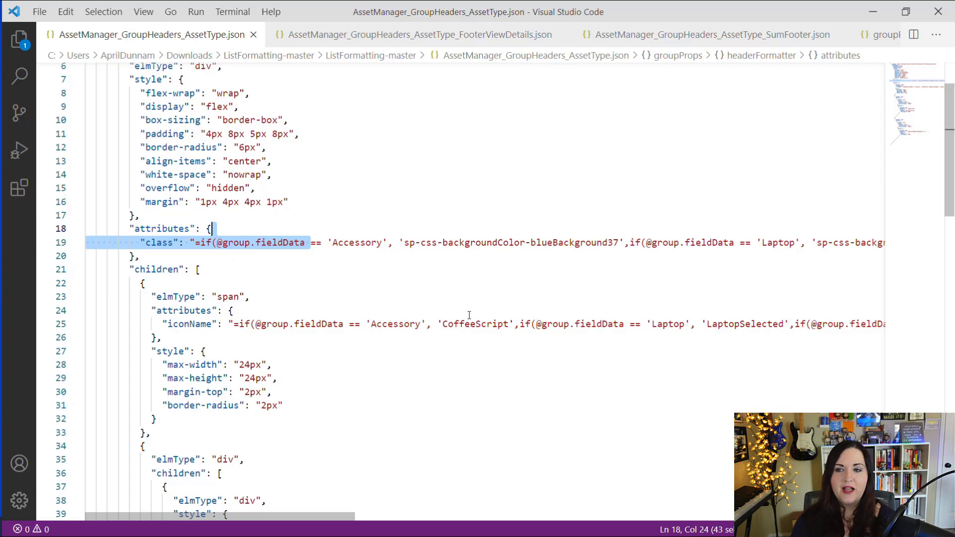
Select the background class formula on line 19 of the header formatter
{"action": "left_click", "coordinate": [191, 242]}
{"action": "key", "text": "shift+End"}
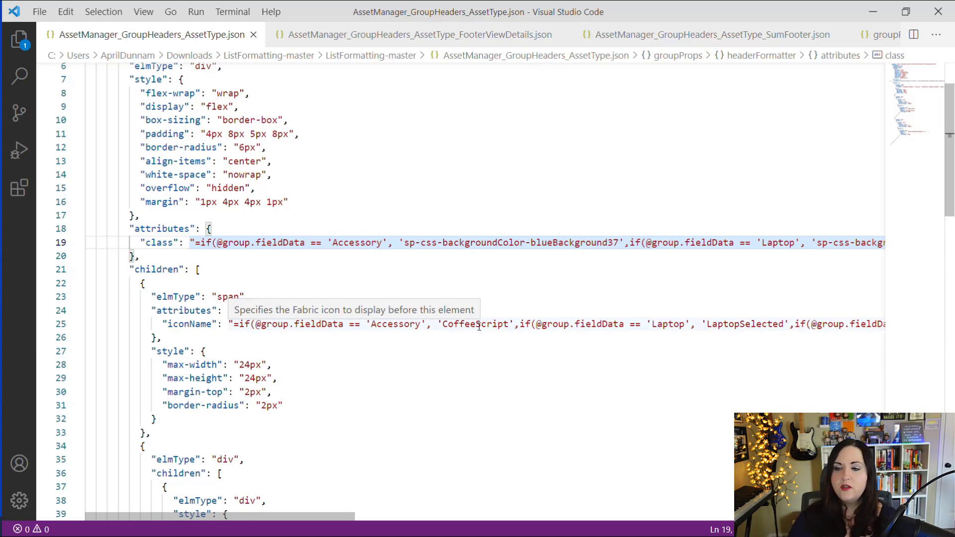
{"action": "left_click_drag", "start_coordinate": [356, 517], "coordinate": [535, 530]}
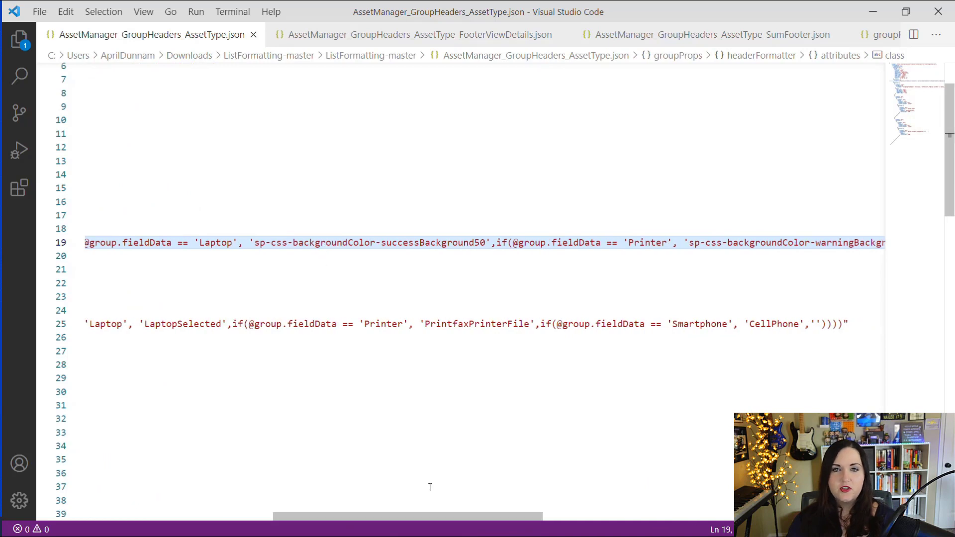
{"action": "left_click_drag", "start_coordinate": [435, 517], "coordinate": [224, 518]}
Highlight the group count expression on line 47 and the displayValue txtContent on line 70, then return to SharePoint
{"action": "scroll", "coordinate": [522, 421], "scroll_direction": "down", "scroll_amount": 10}
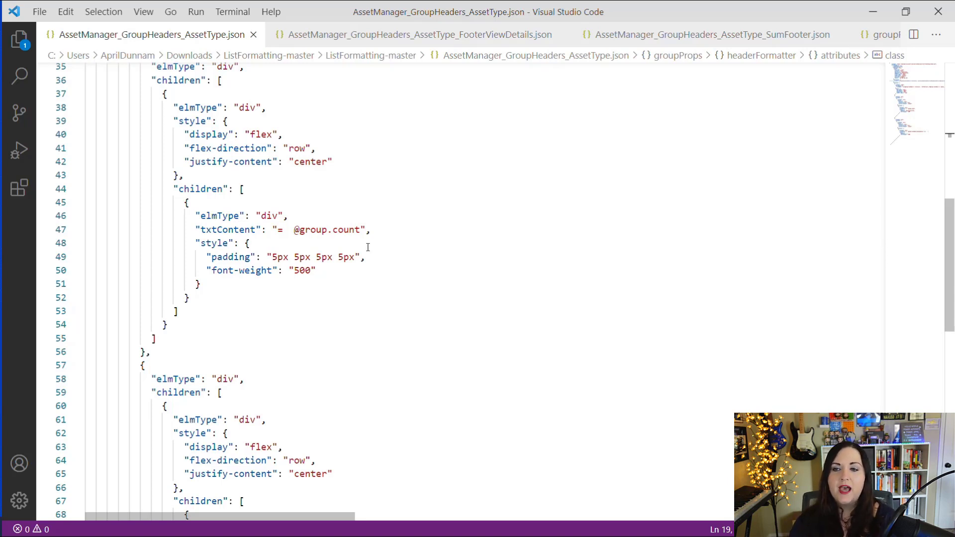
{"action": "left_click", "coordinate": [356, 229]}
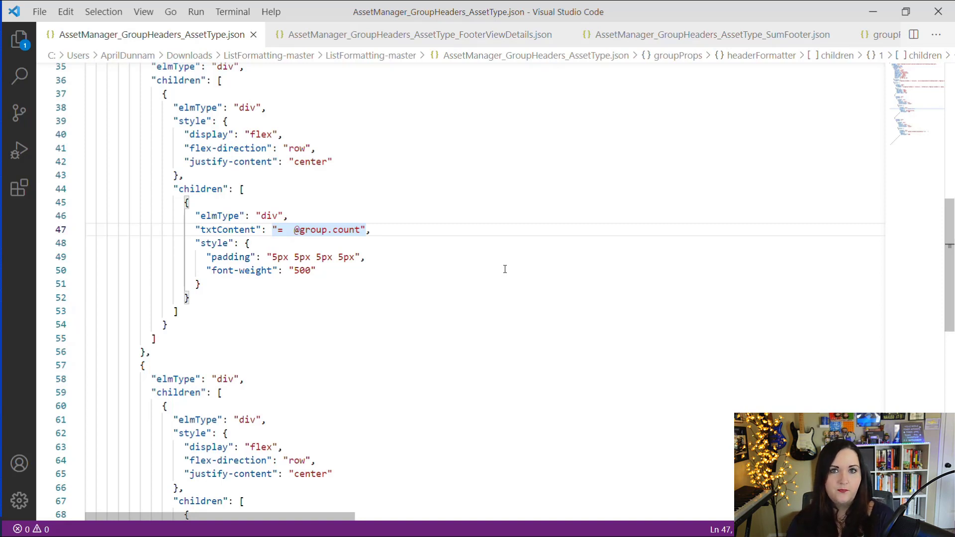
{"action": "scroll", "coordinate": [504, 288], "scroll_direction": "down", "scroll_amount": 6}
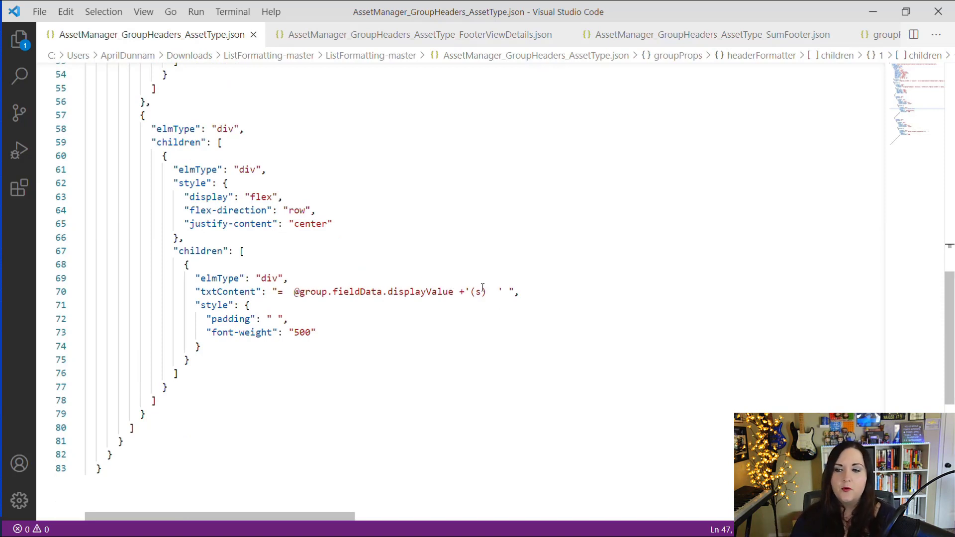
{"action": "left_click", "coordinate": [298, 292]}
{"action": "key", "text": "shift+alt+Right"}
{"action": "key", "text": "shift+alt+Right"}
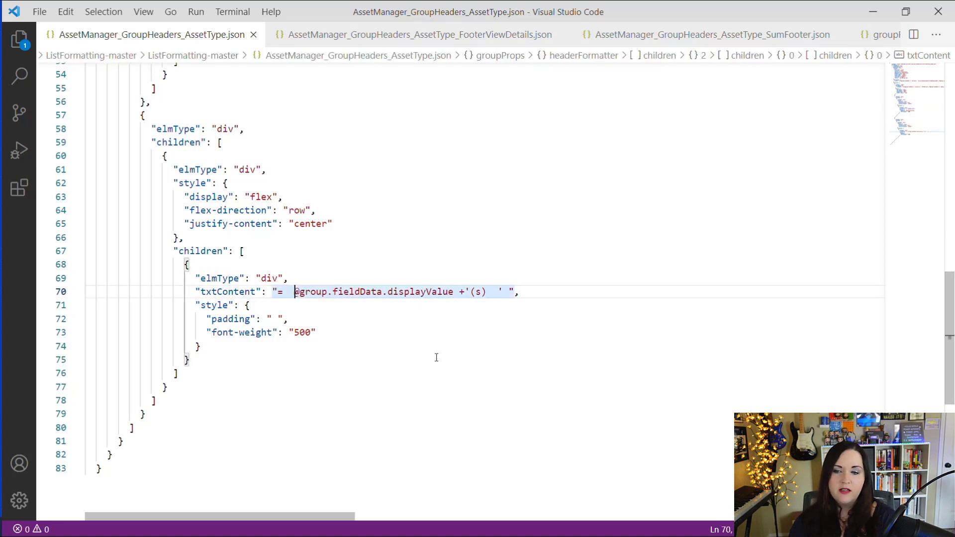
{"action": "key", "text": "alt+Tab"}
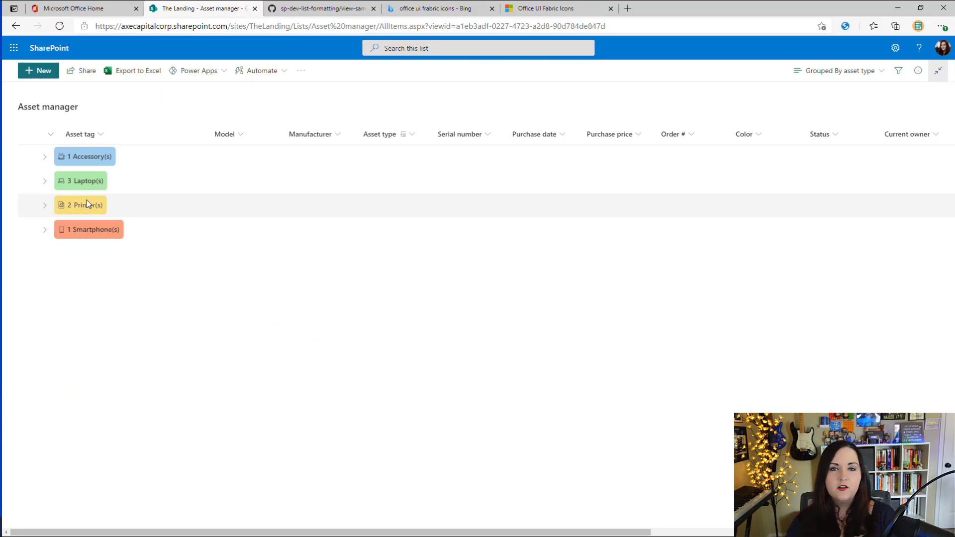
Expand the Accessory group to reveal its docking station, then open the view switcher dropdown
{"action": "left_click", "coordinate": [49, 157]}
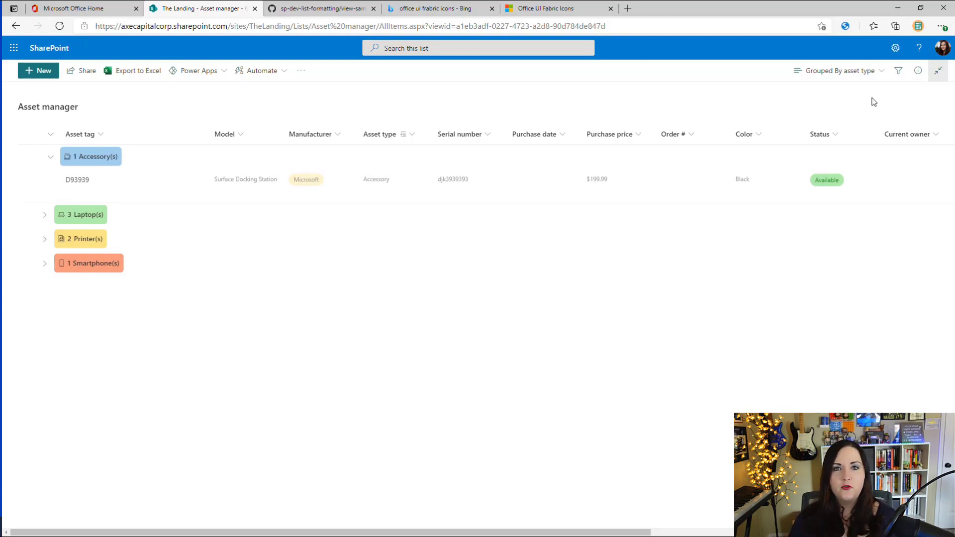
{"action": "left_click", "coordinate": [868, 75]}
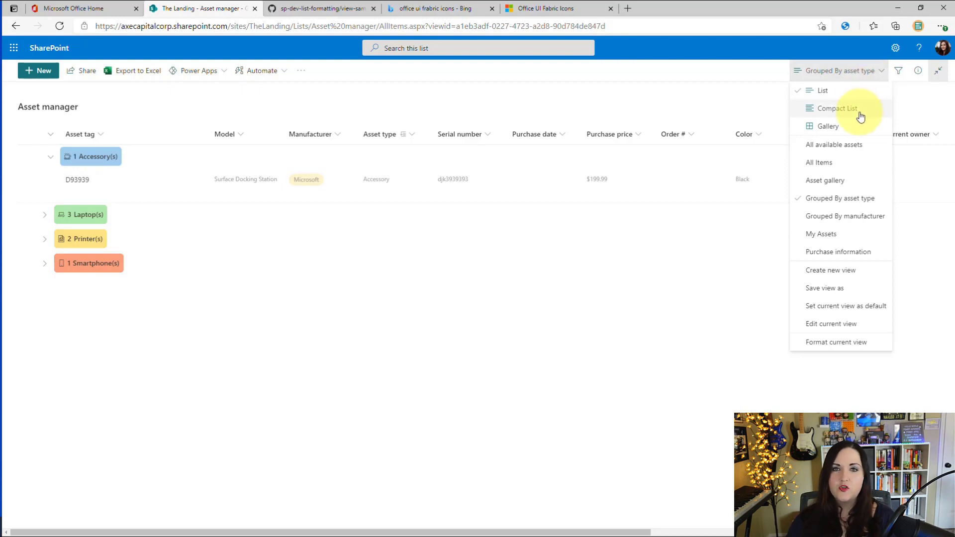
In Edit View's Totals section, set the Purchase price total to Sum and save the view
{"action": "left_click", "coordinate": [864, 330]}
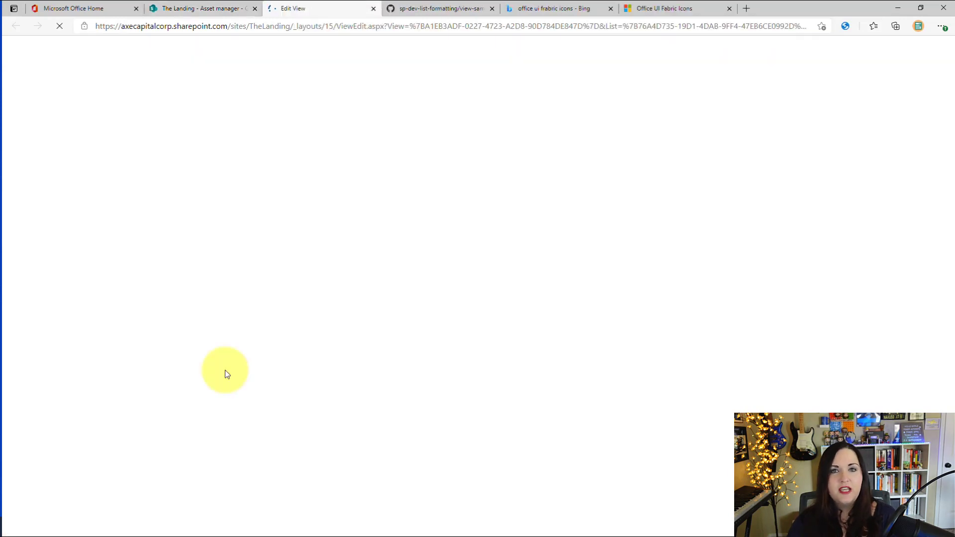
{"action": "scroll", "coordinate": [231, 379], "scroll_direction": "down", "scroll_amount": 20}
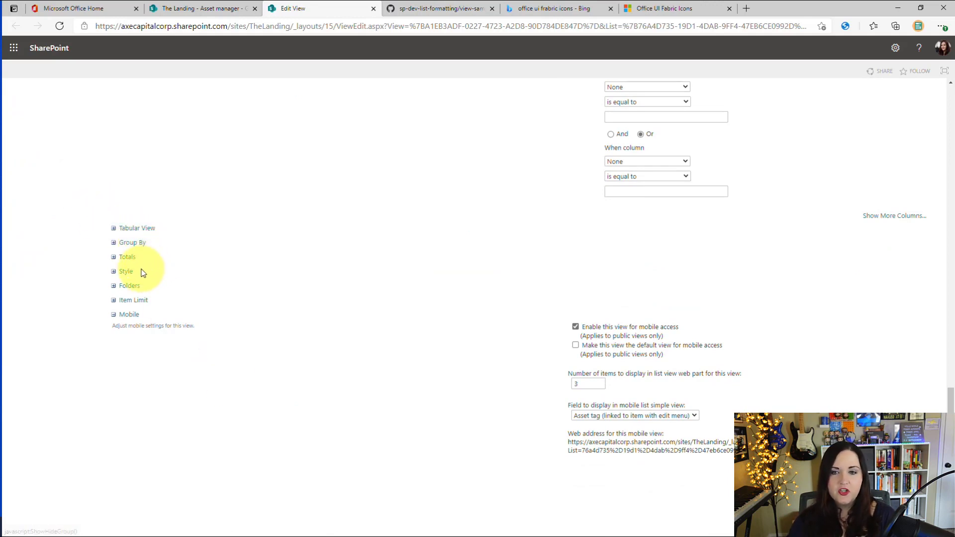
{"action": "left_click", "coordinate": [115, 259]}
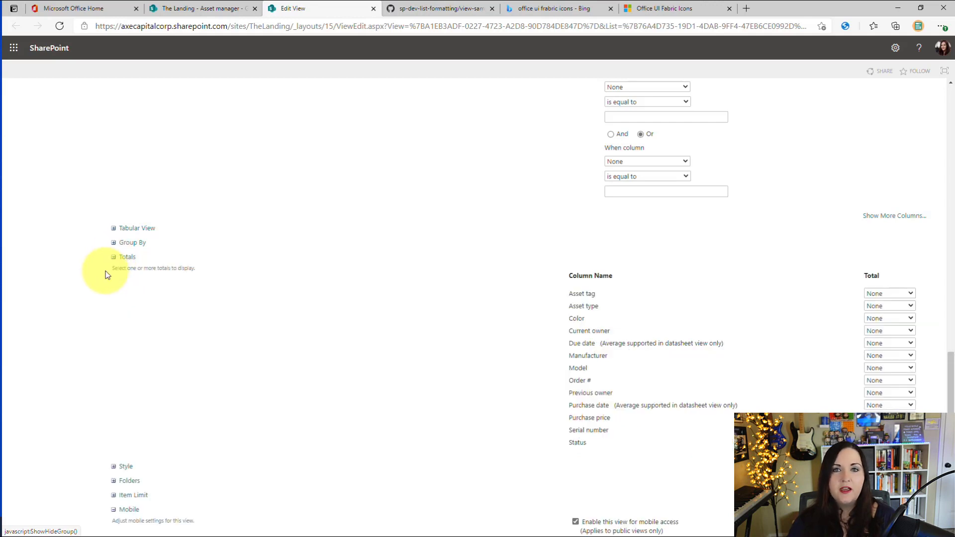
{"action": "scroll", "coordinate": [381, 383], "scroll_direction": "down", "scroll_amount": 3}
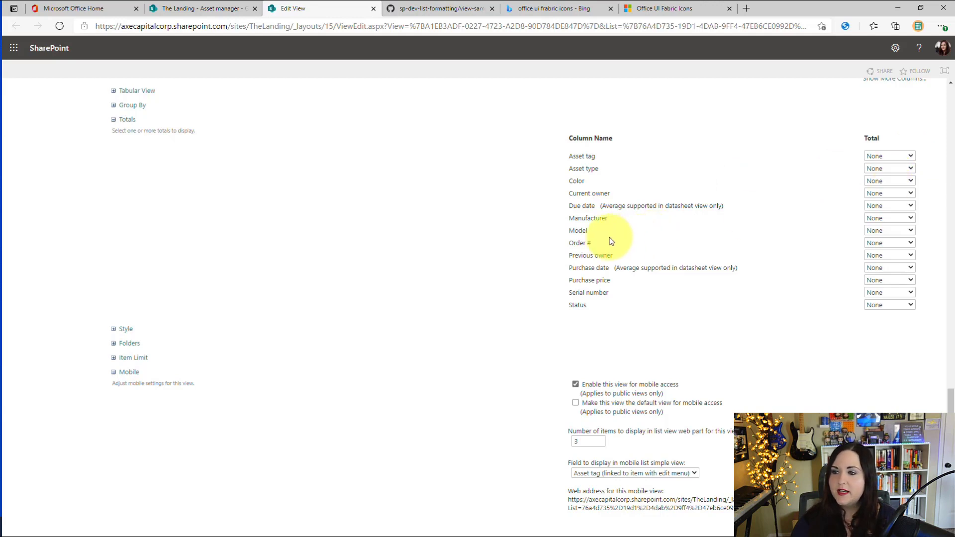
{"action": "left_click_drag", "start_coordinate": [568, 280], "coordinate": [572, 281]}
{"action": "left_click_drag", "start_coordinate": [654, 290], "coordinate": [778, 285]}
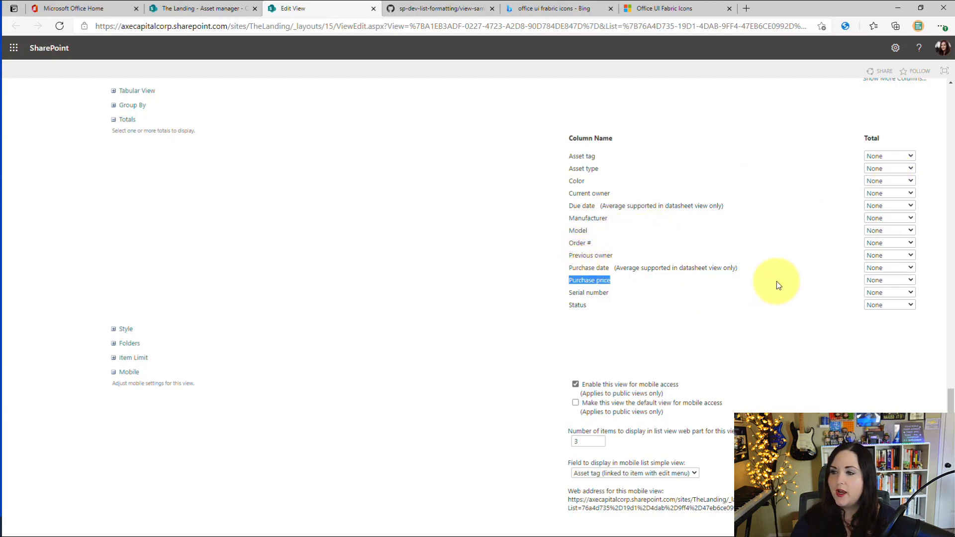
{"action": "left_click", "coordinate": [895, 281]}
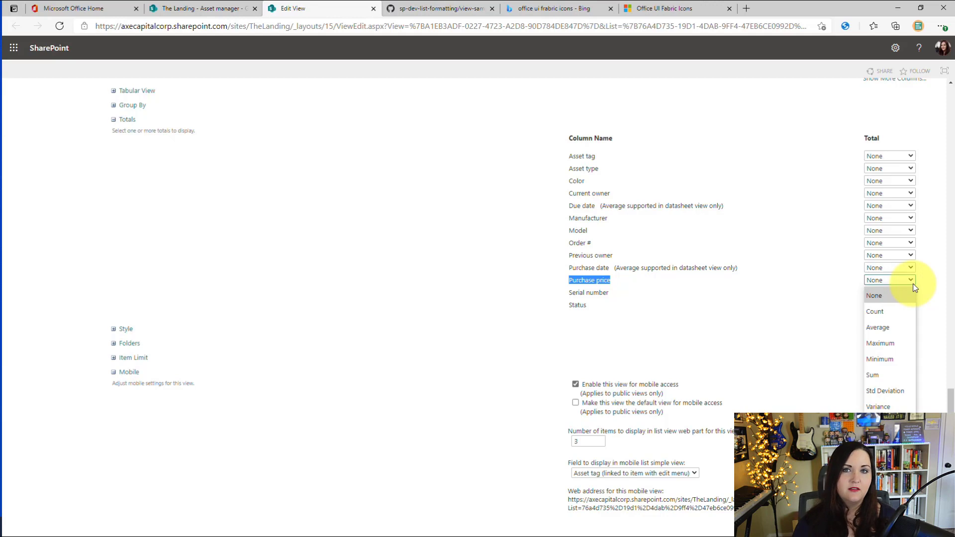
{"action": "left_click", "coordinate": [899, 379]}
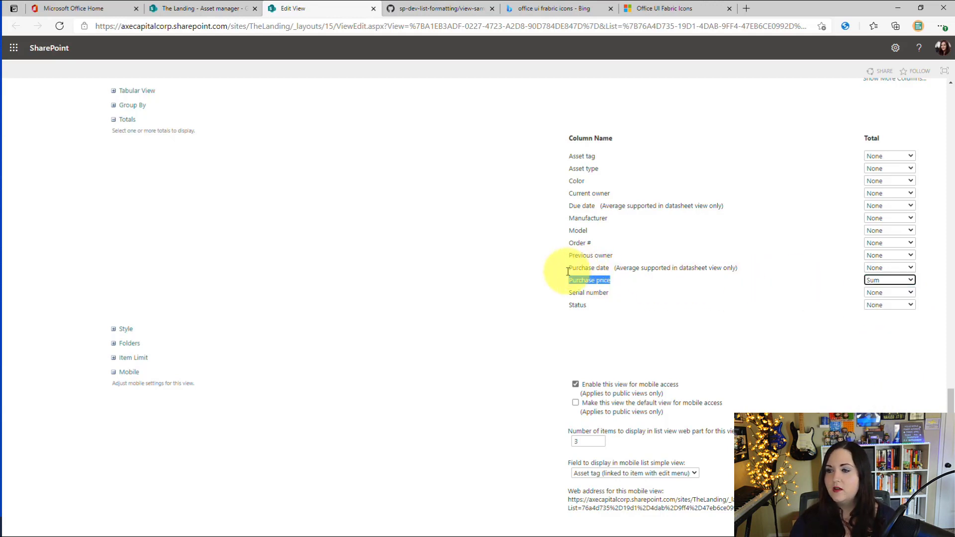
{"action": "left_click", "coordinate": [473, 323]}
{"action": "scroll", "coordinate": [473, 324], "scroll_direction": "down", "scroll_amount": 1}
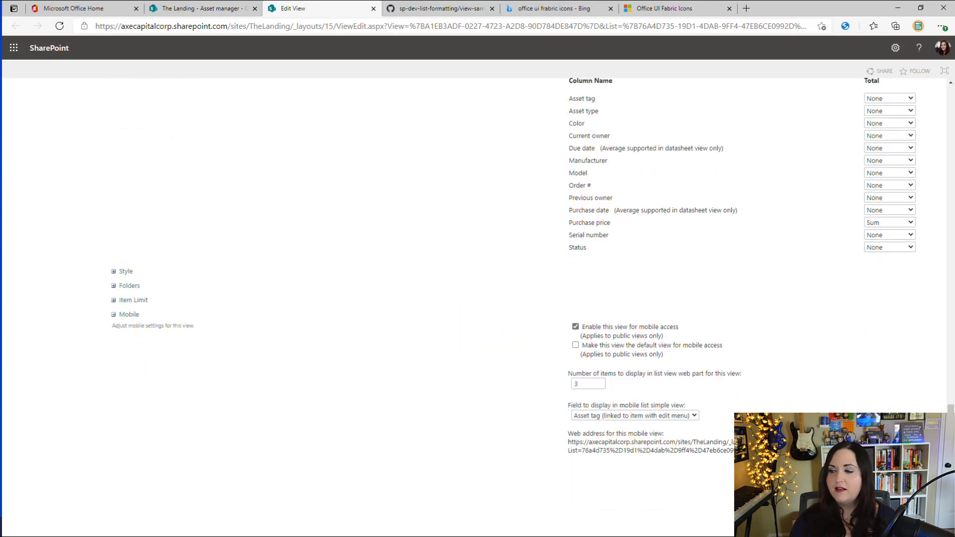
{"action": "key", "text": "Return"}
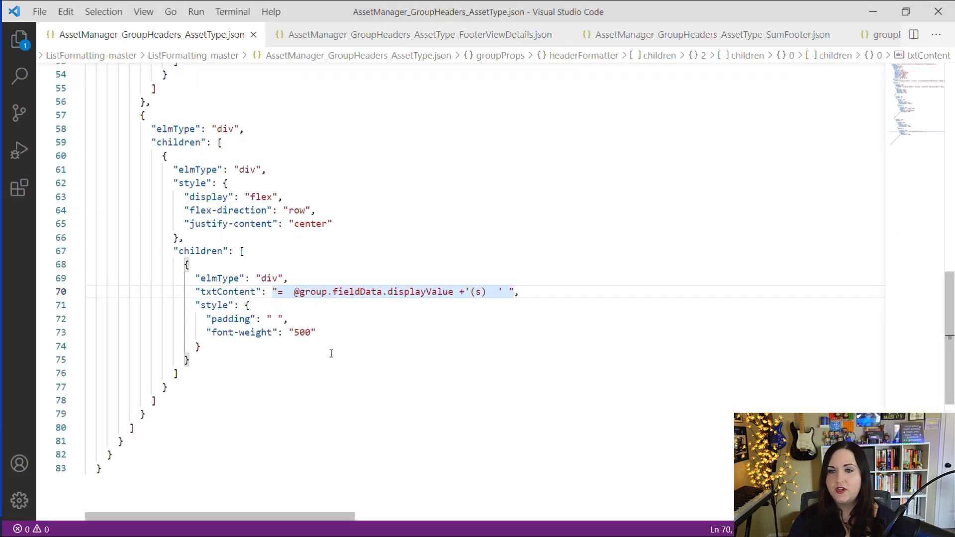
Back in AssetManager_GroupHeaders_AssetType.json, select the hideFooter value true
{"action": "scroll", "coordinate": [330, 351], "scroll_direction": "up", "scroll_amount": 15}
{"action": "left_click", "coordinate": [338, 120]}
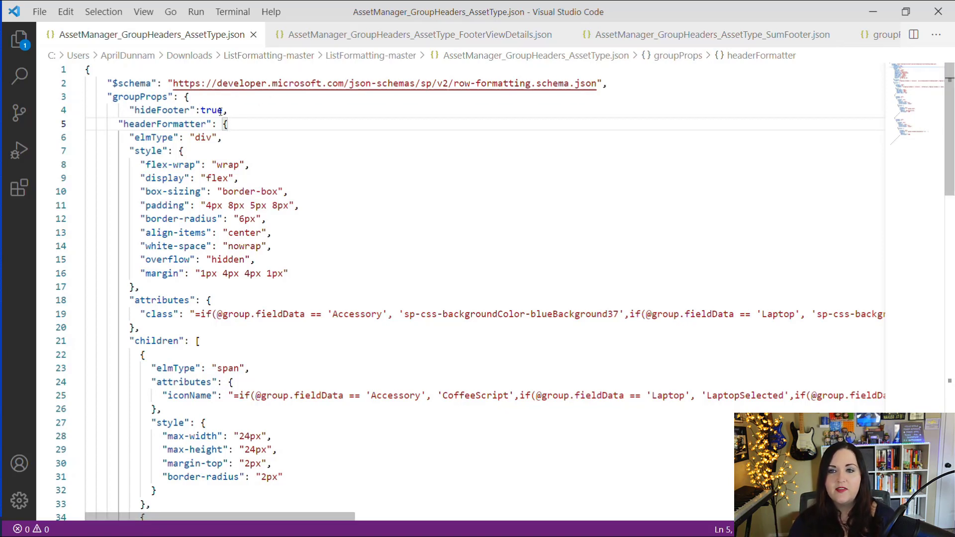
{"action": "double_click", "coordinate": [219, 110]}
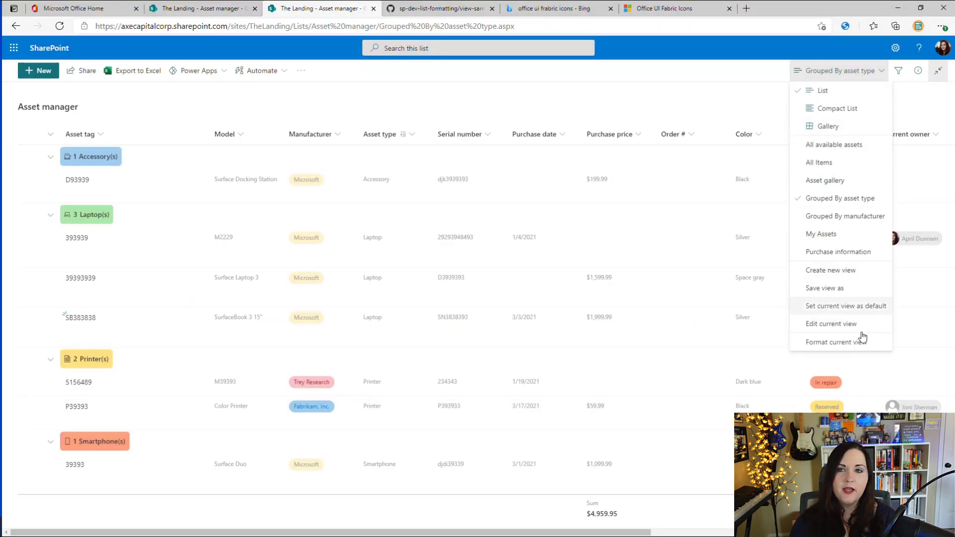
Delete all the custom JSON from the Format view box
{"action": "left_click", "coordinate": [862, 343]}
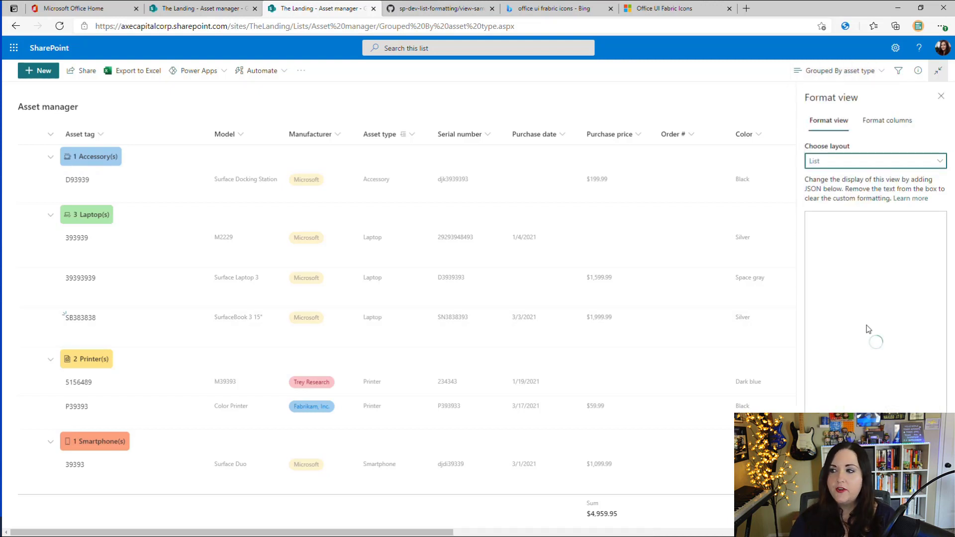
{"action": "key", "text": "ctrl+a"}
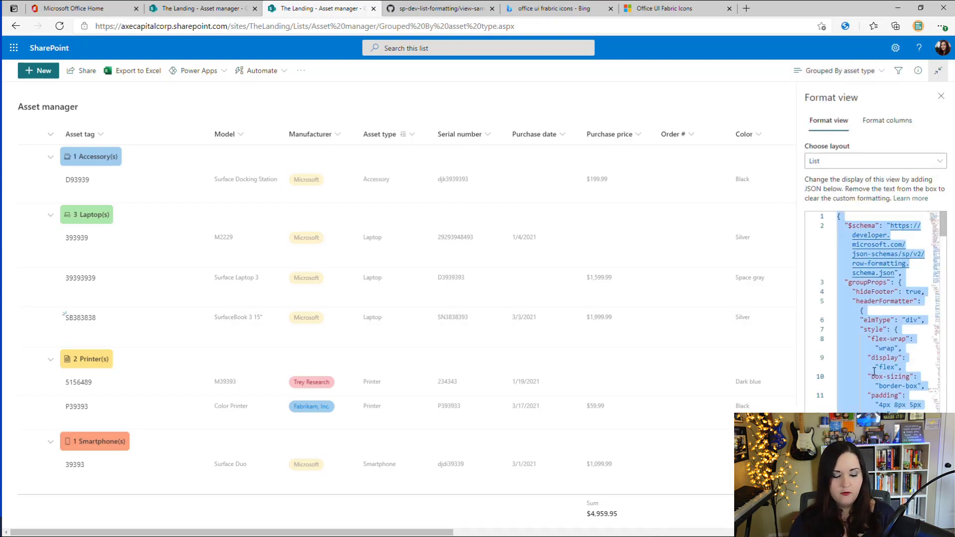
{"action": "key", "text": "Delete"}
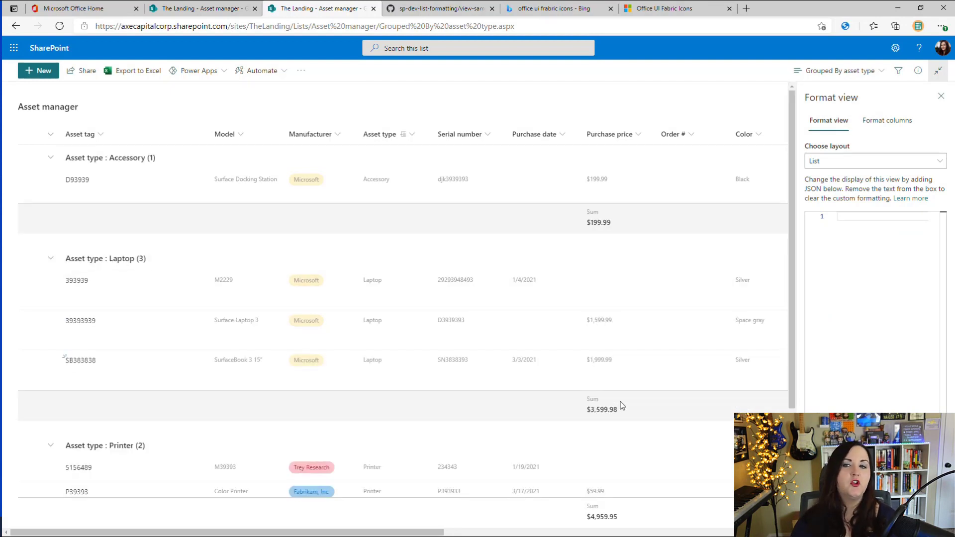
Point out the default Sum footer showing $199.99 for the Accessory group
{"action": "double_click", "coordinate": [597, 214]}
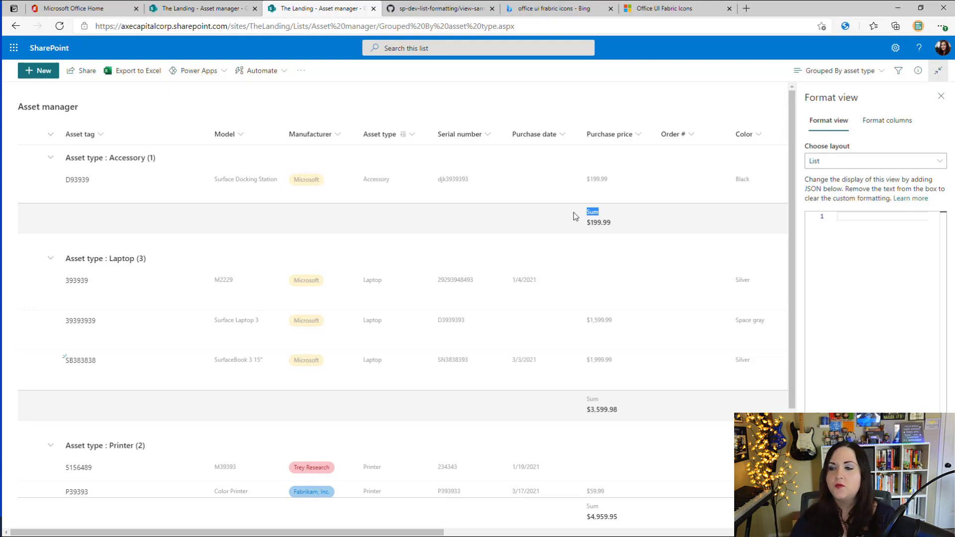
{"action": "left_click_drag", "start_coordinate": [622, 222], "coordinate": [593, 223]}
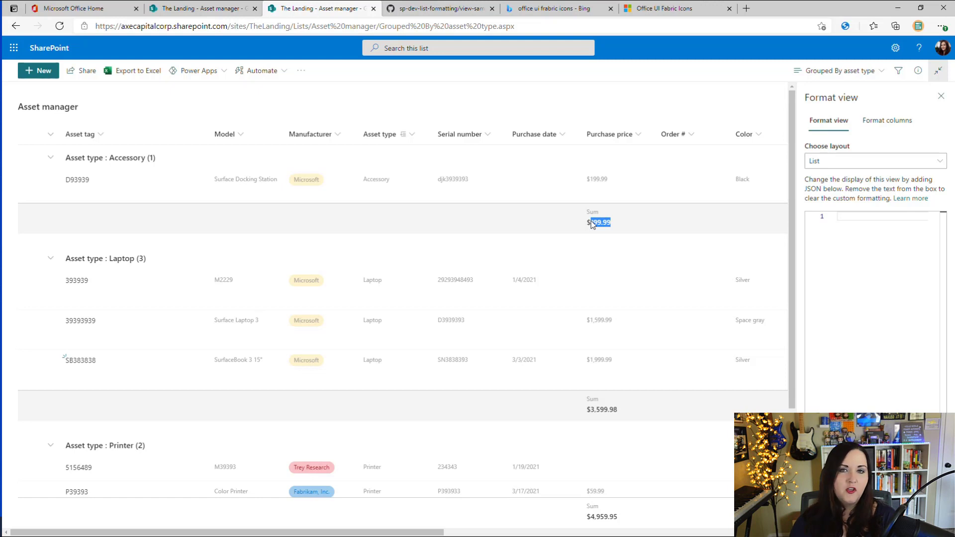
{"action": "left_click", "coordinate": [634, 225]}
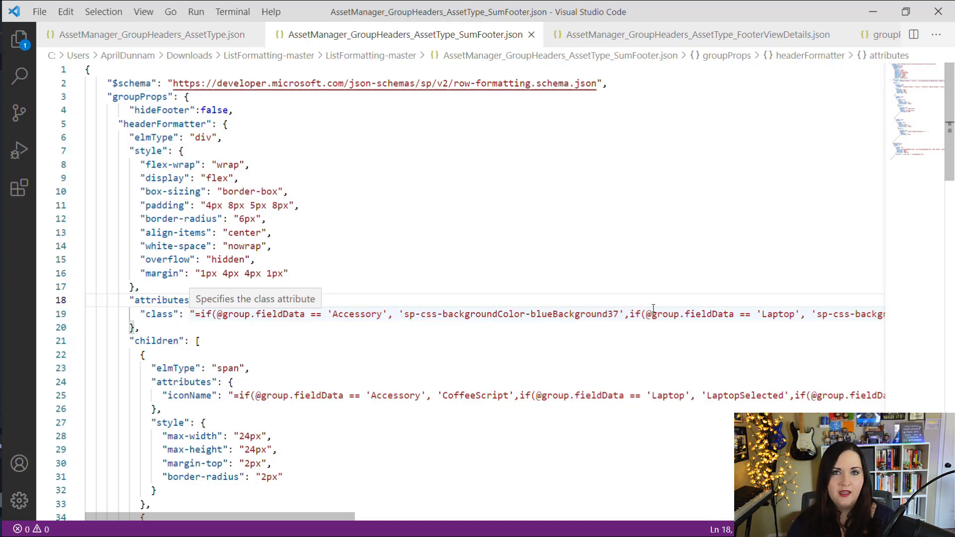
Review the footerFormatter's Total value expression and select the entire Sum-footer JSON
{"action": "left_click", "coordinate": [236, 110]}
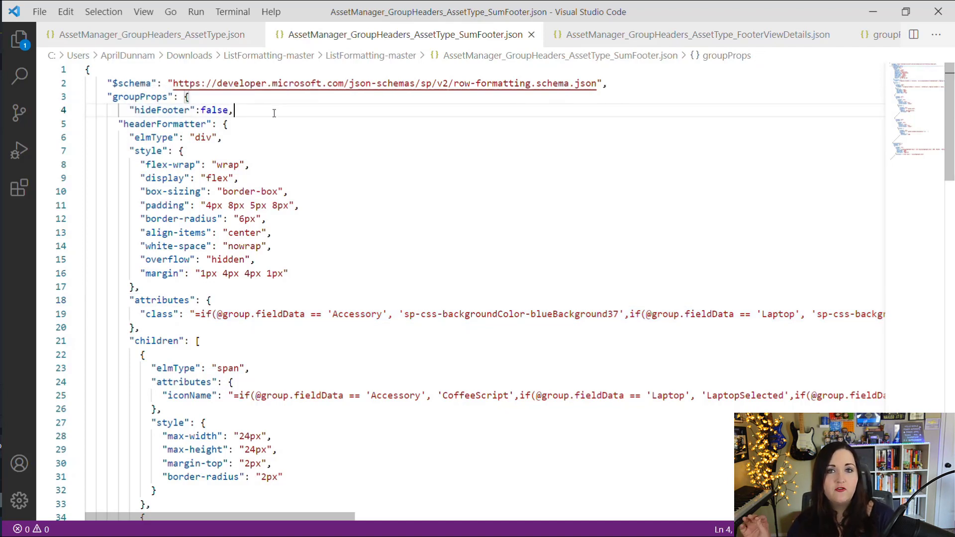
{"action": "scroll", "coordinate": [295, 222], "scroll_direction": "down", "scroll_amount": 4}
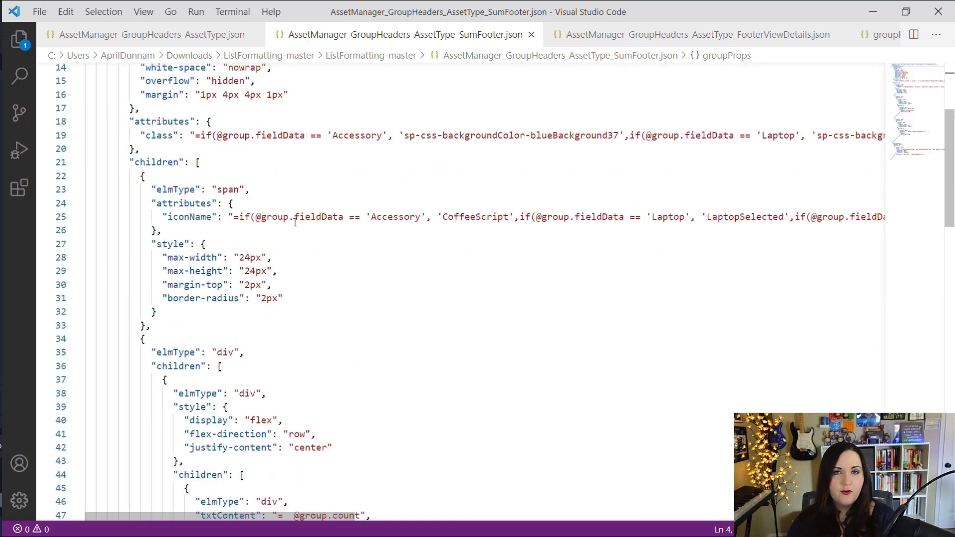
{"action": "scroll", "coordinate": [295, 222], "scroll_direction": "down", "scroll_amount": 13}
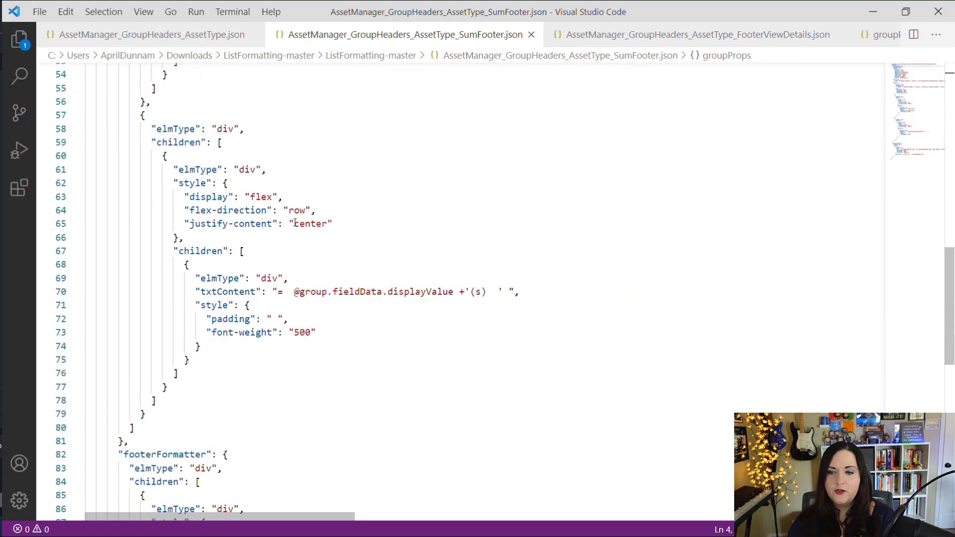
{"action": "scroll", "coordinate": [295, 222], "scroll_direction": "down", "scroll_amount": 7}
{"action": "left_click", "coordinate": [224, 169]}
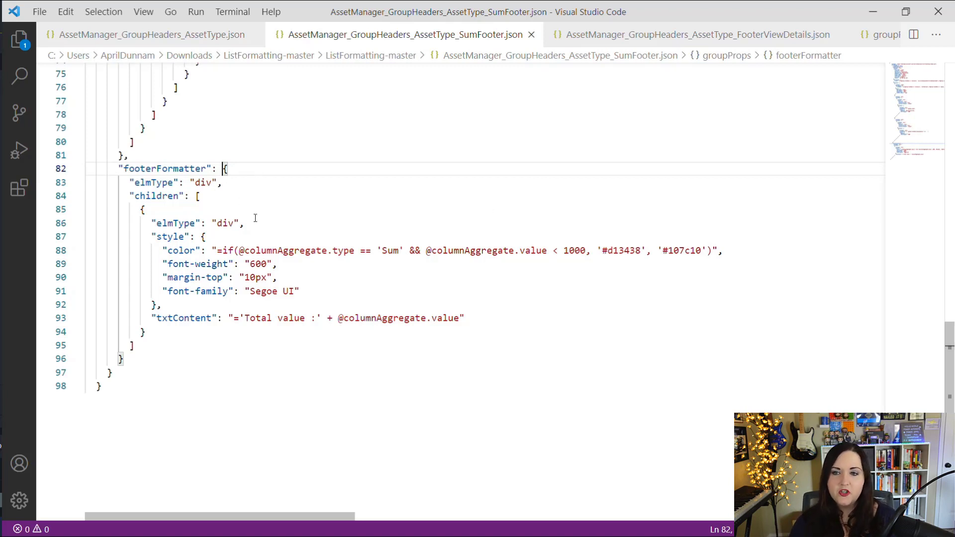
{"action": "left_click_drag", "start_coordinate": [228, 318], "coordinate": [514, 322]}
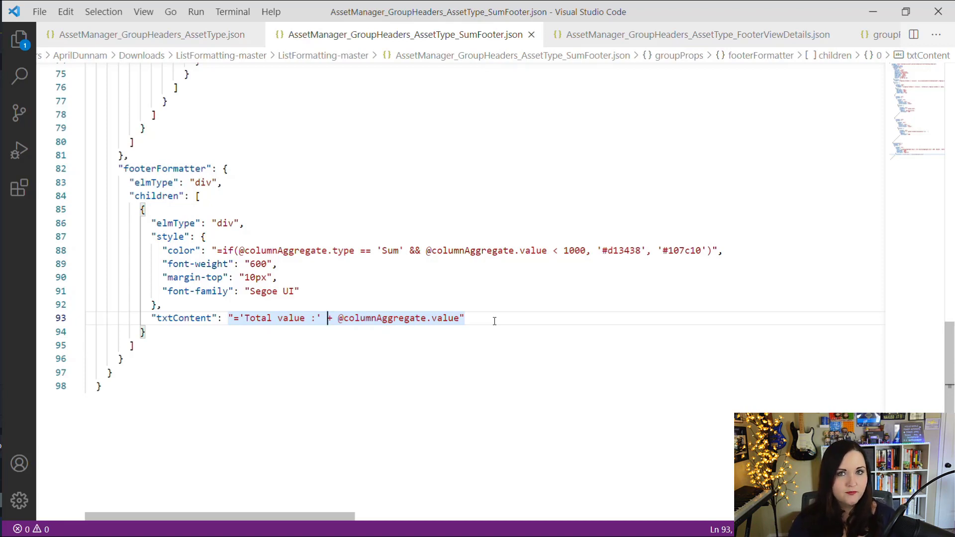
{"action": "left_click", "coordinate": [437, 380]}
{"action": "key", "text": "ctrl+a"}
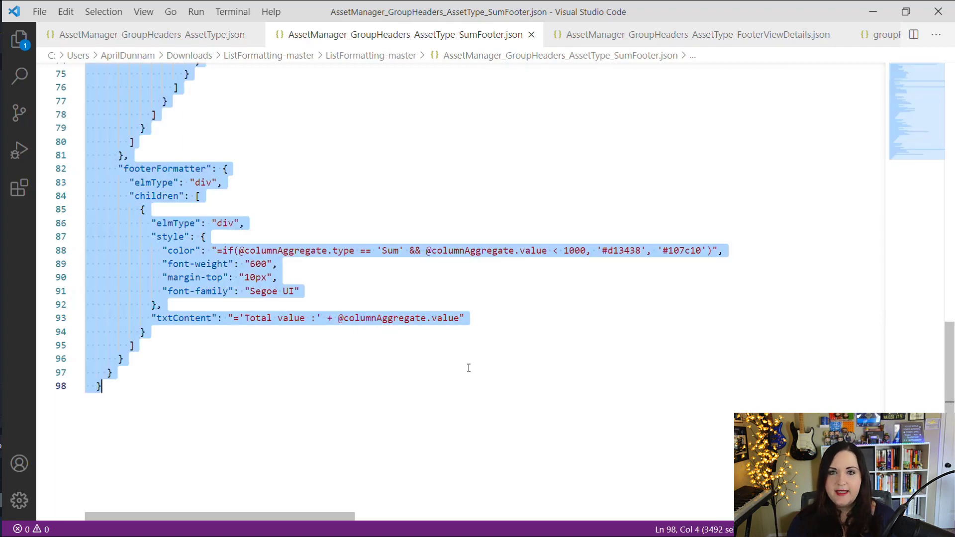
{"action": "key", "text": "alt+Tab"}
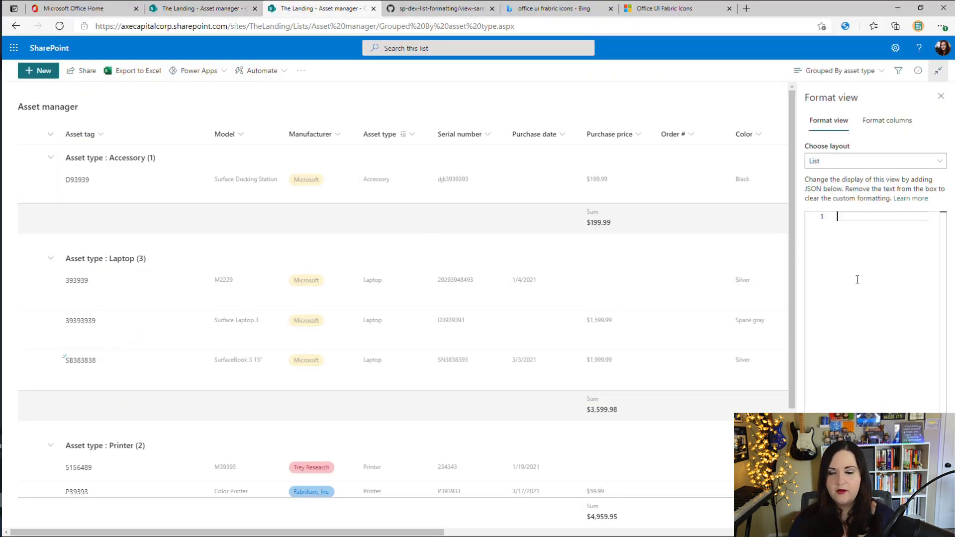
Paste the Sum-footer JSON into Format view, close the pane, and check the $4,959.95 grand total
{"action": "key", "text": "ctrl+v"}
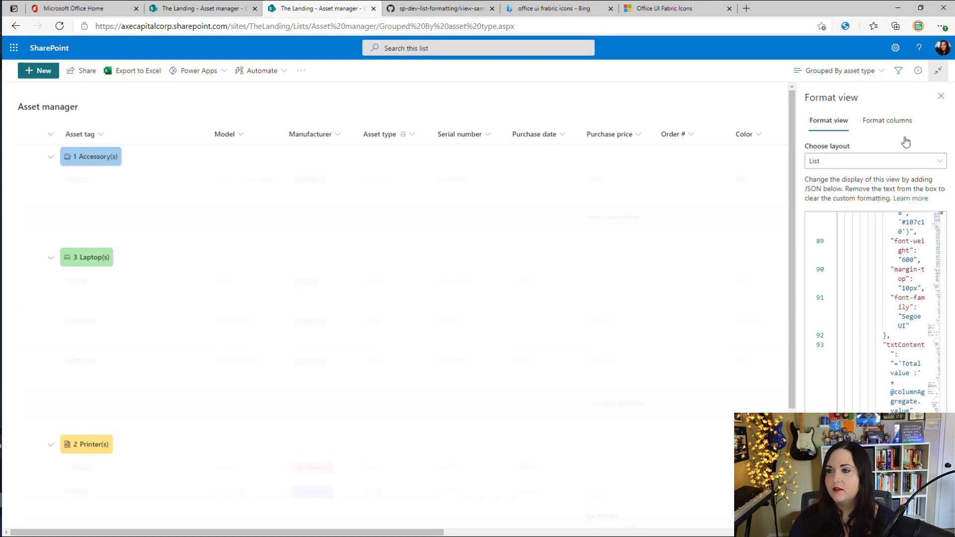
{"action": "left_click", "coordinate": [941, 96]}
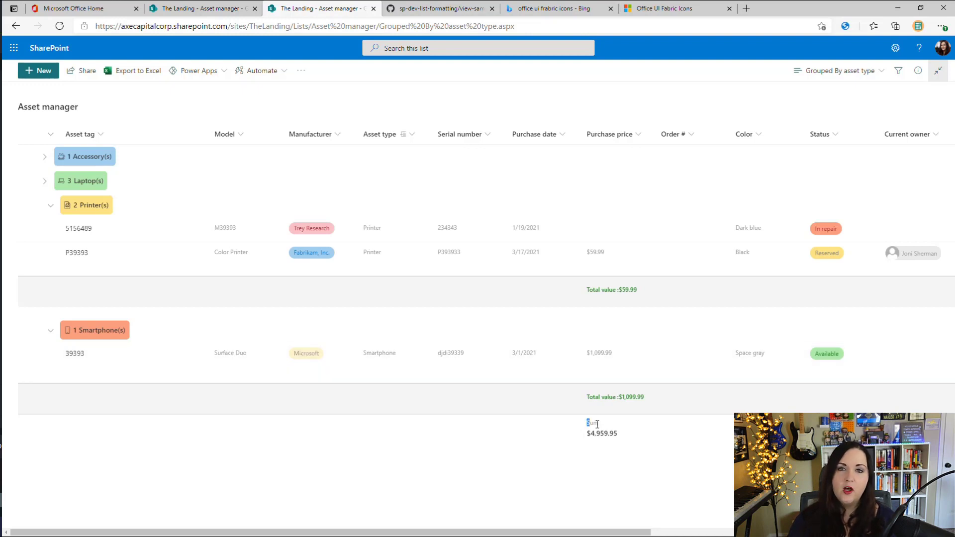
{"action": "left_click_drag", "start_coordinate": [577, 426], "coordinate": [645, 443]}
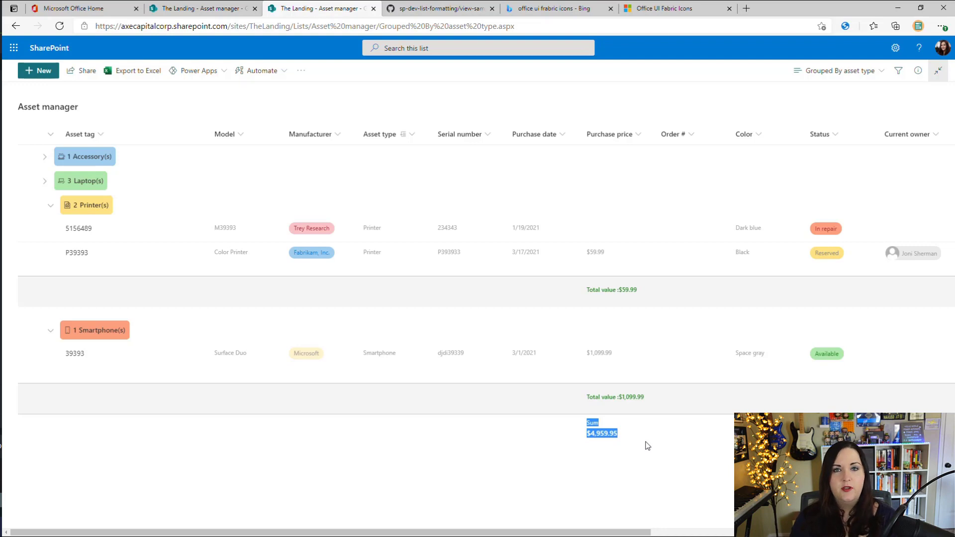
{"action": "key", "text": "alt+Tab"}
Scroll through the View details footerFormatter and select the entire FooterViewDetails JSON
{"action": "scroll", "coordinate": [456, 293], "scroll_direction": "down", "scroll_amount": 5}
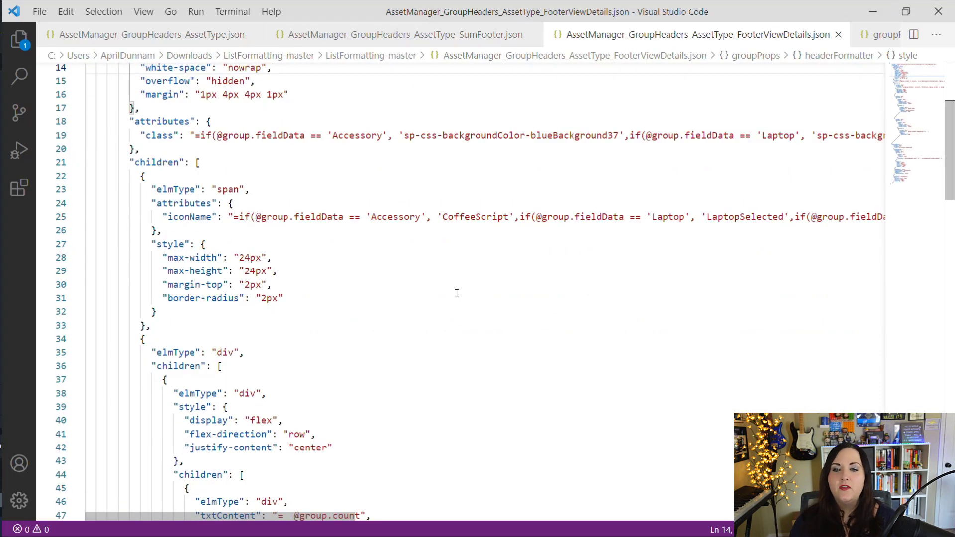
{"action": "scroll", "coordinate": [362, 241], "scroll_direction": "up", "scroll_amount": 5}
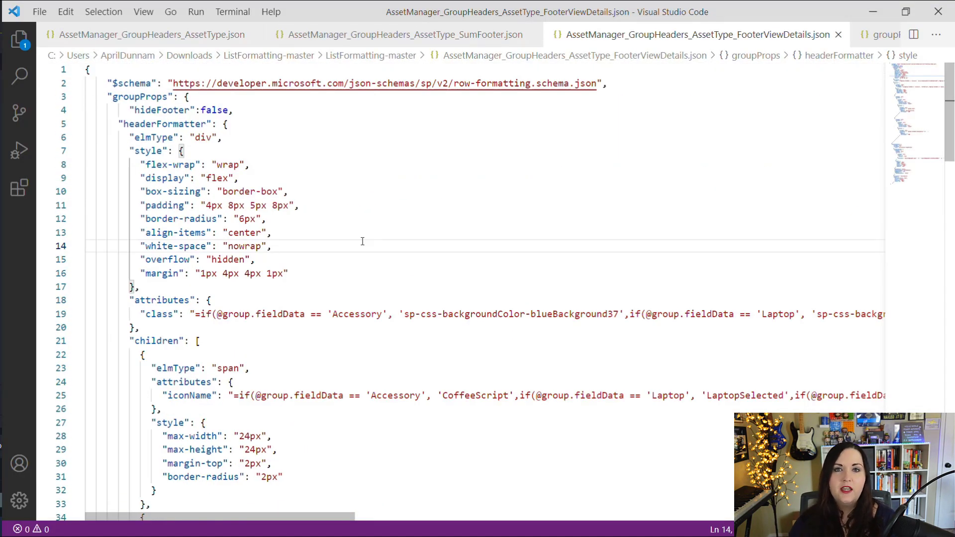
{"action": "scroll", "coordinate": [363, 241], "scroll_direction": "down", "scroll_amount": 20}
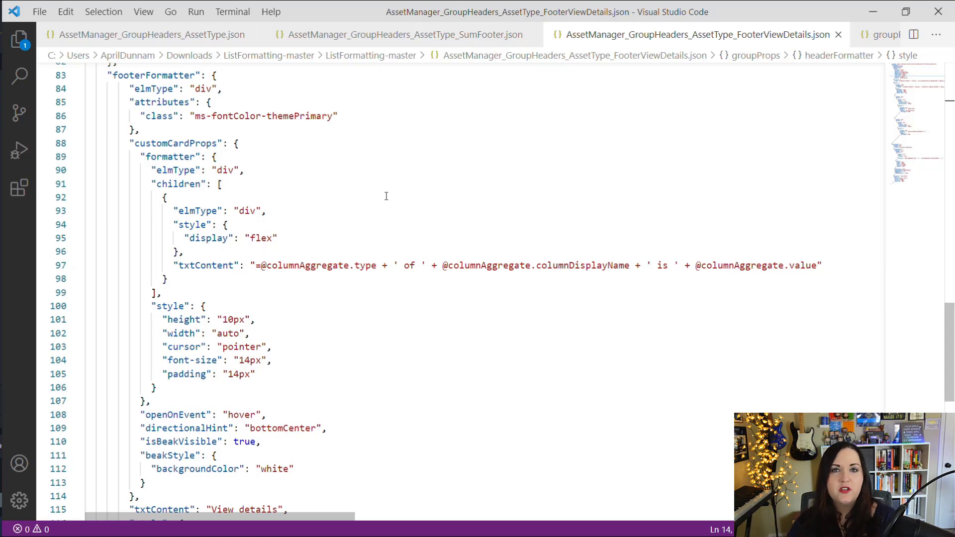
{"action": "scroll", "coordinate": [386, 196], "scroll_direction": "down", "scroll_amount": 3}
{"action": "left_click", "coordinate": [516, 350]}
{"action": "key", "text": "ctrl+a"}
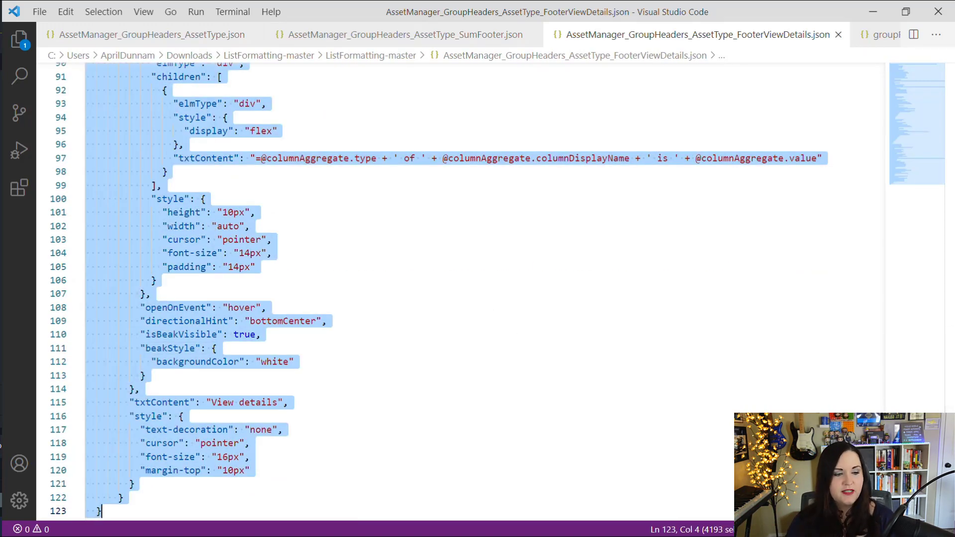
{"action": "key", "text": "alt+Tab"}
Replace the current view formatting with the View details JSON, save, and view the $4,959.95 Sum card
{"action": "left_click", "coordinate": [840, 70]}
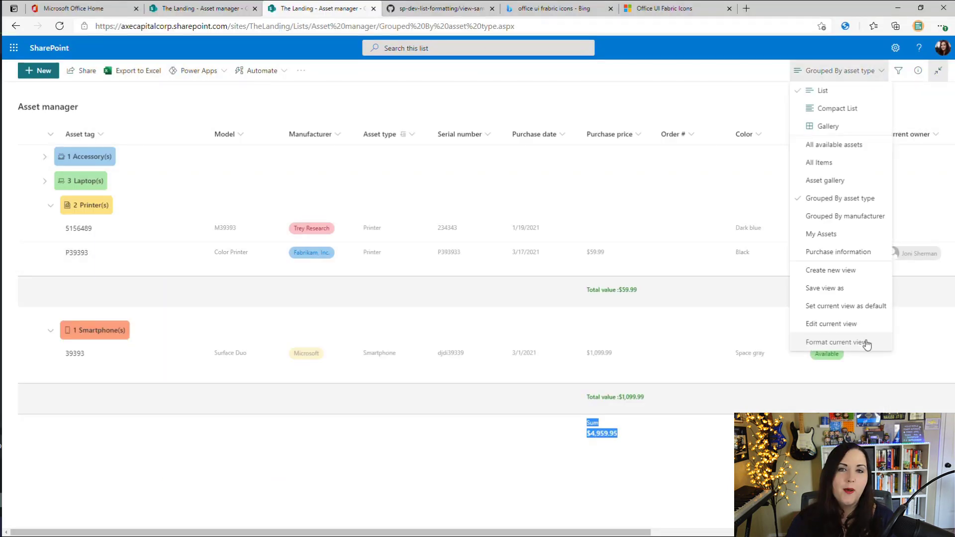
{"action": "left_click", "coordinate": [865, 342]}
{"action": "left_click", "coordinate": [884, 395]}
{"action": "key", "text": "ctrl+a"}
{"action": "key", "text": "ctrl+v"}
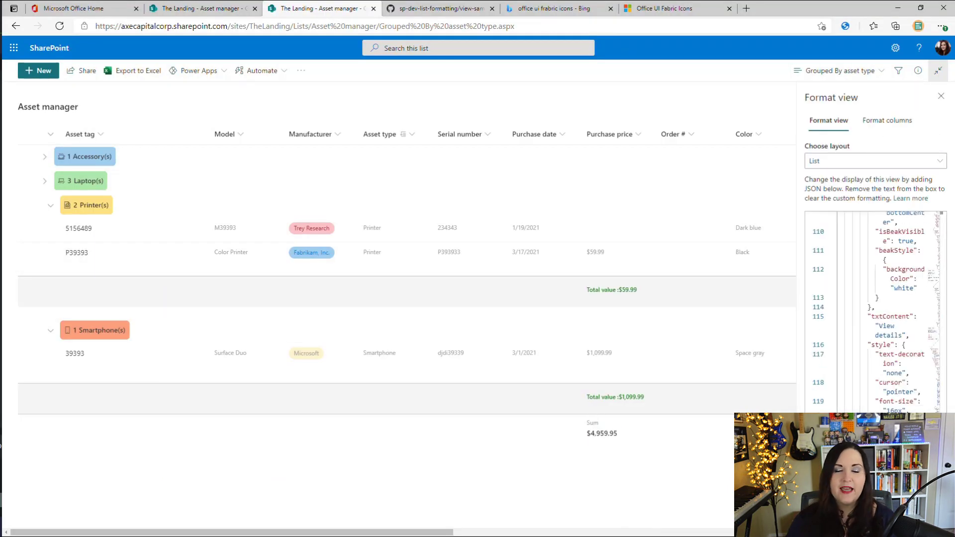
{"action": "left_click", "coordinate": [816, 520]}
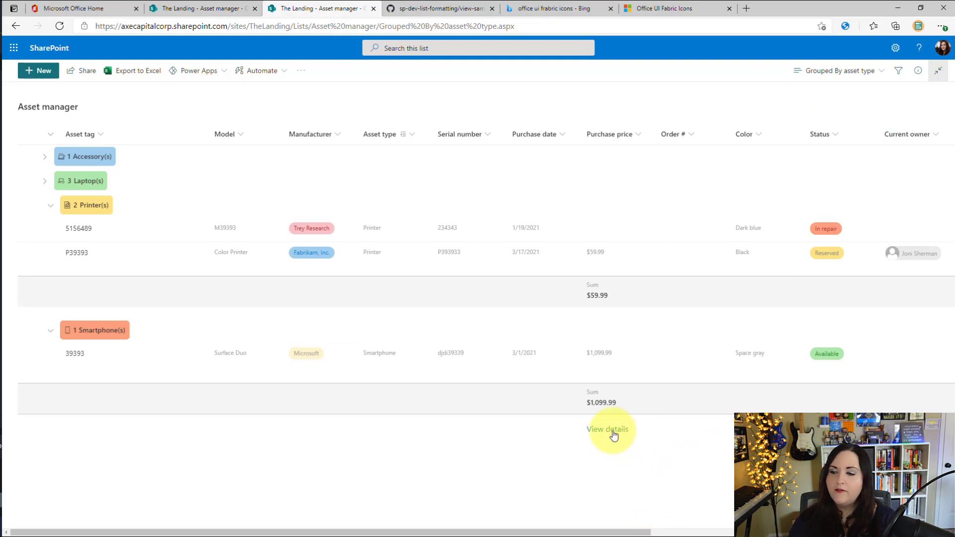
{"action": "mouse_move", "coordinate": [614, 434]}
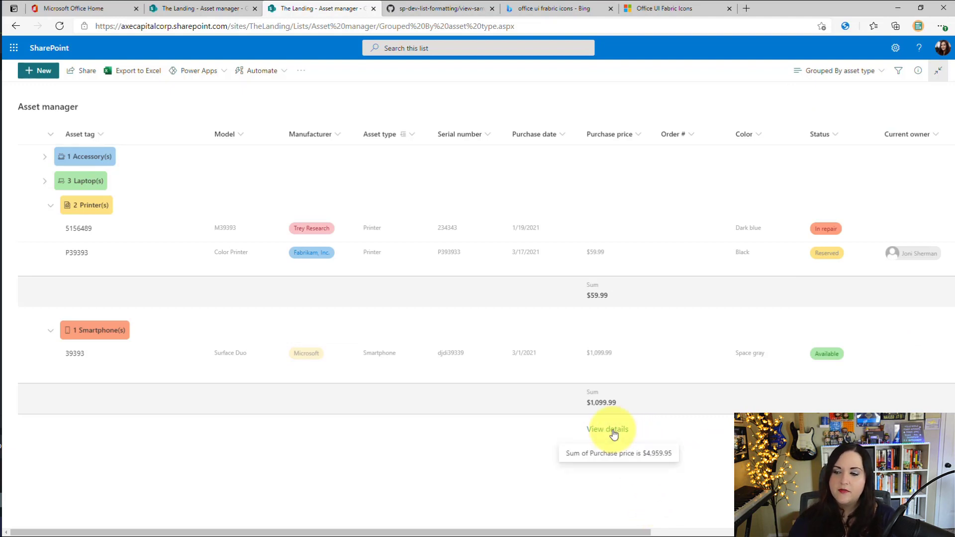